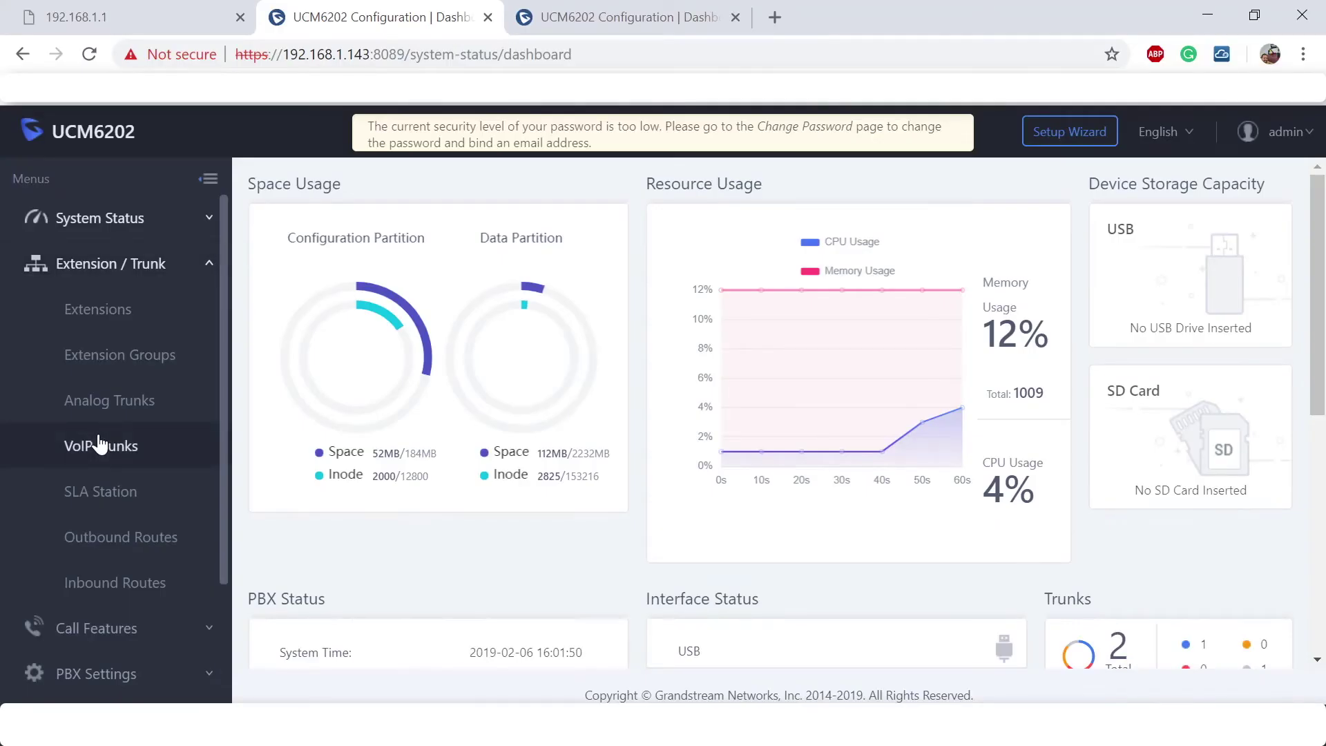
# Open the UCM_B trunk's advanced settings and turn on Sync LDAP.
pyautogui.click(100, 445)
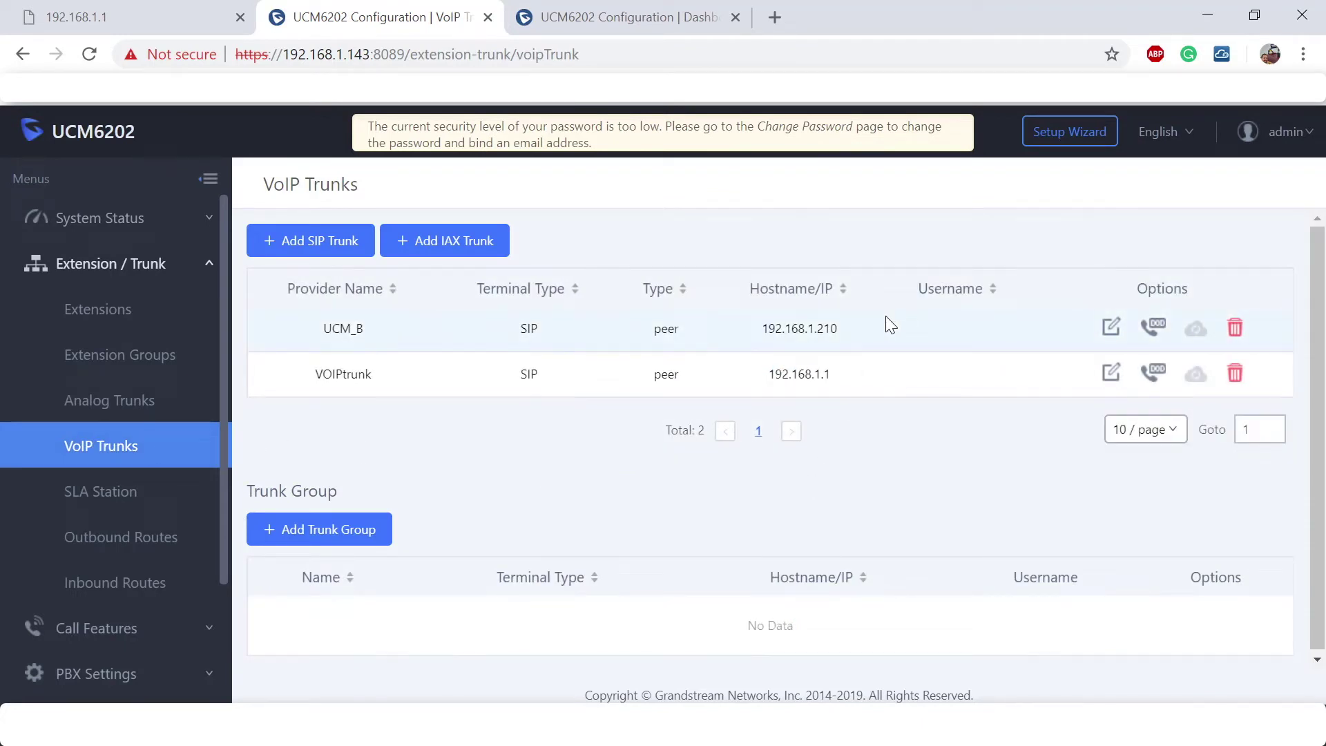
pyautogui.moveTo(856, 330); pyautogui.dragTo(719, 335)
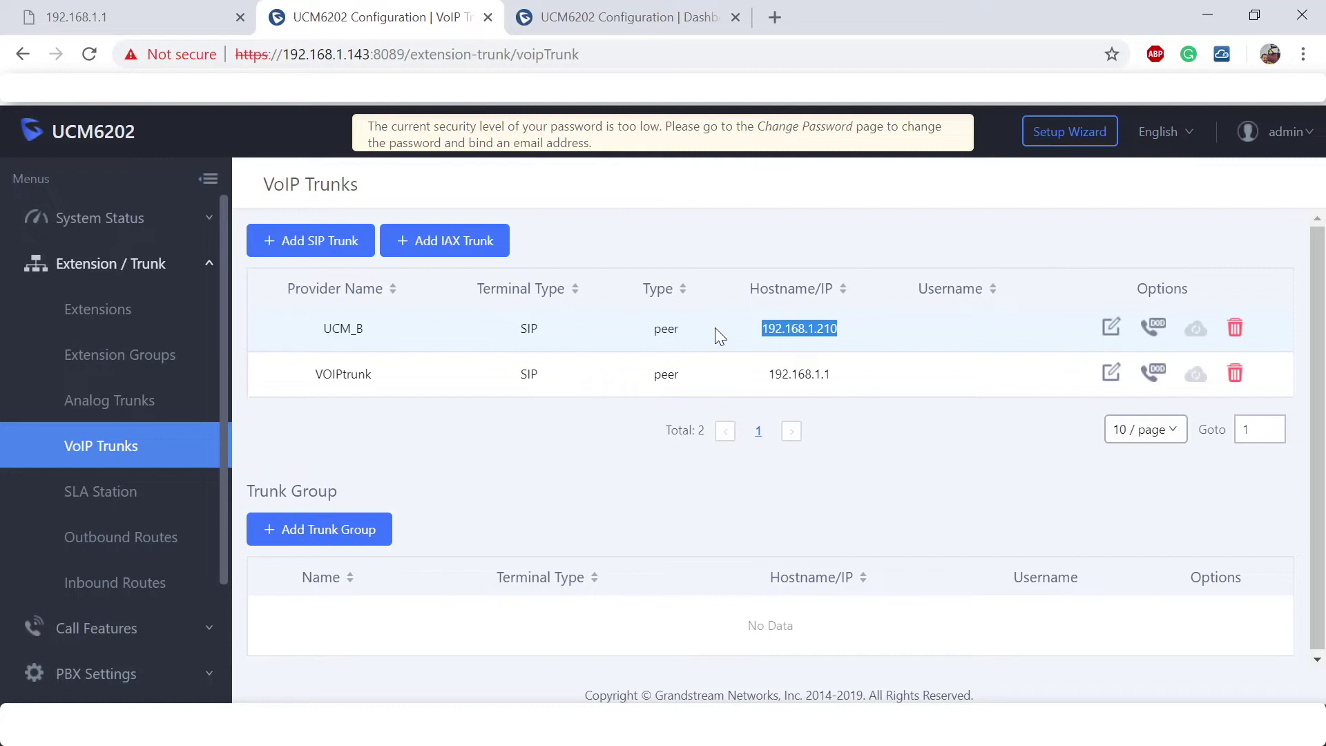
pyautogui.click(1107, 333)
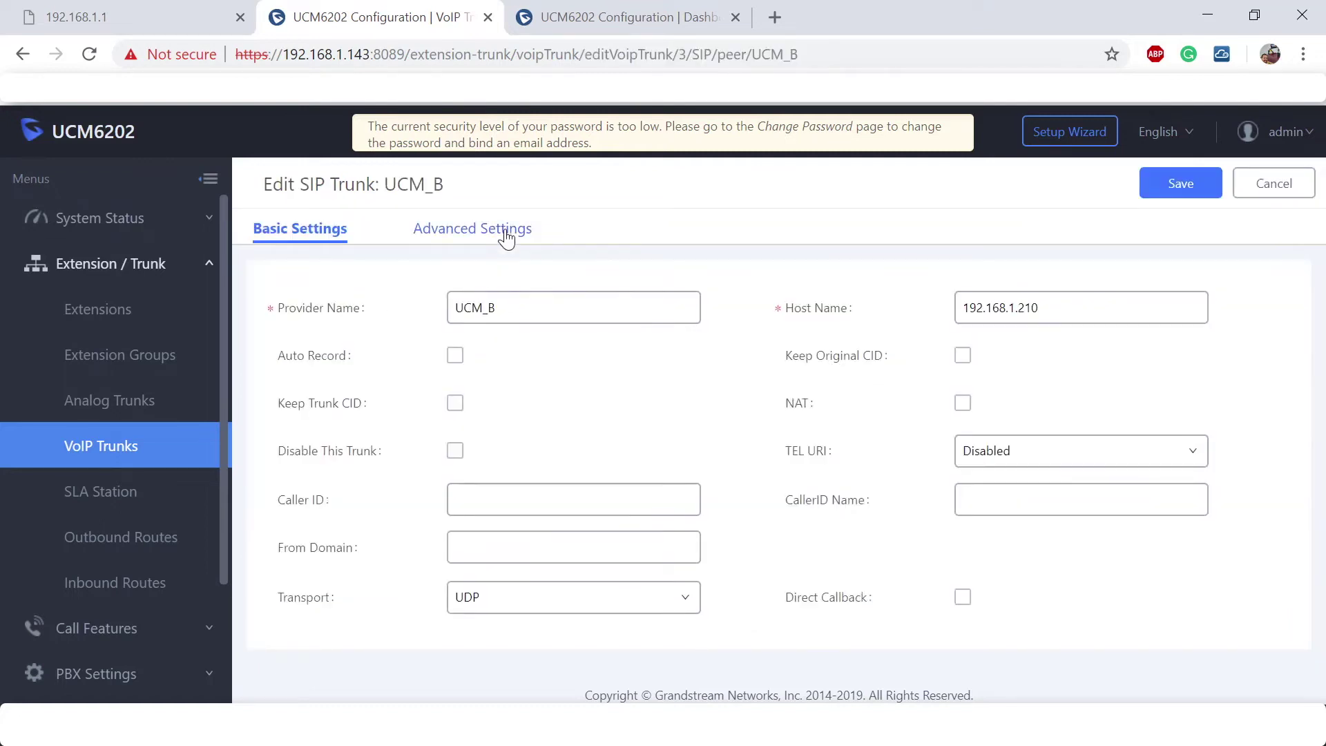
pyautogui.click(506, 234)
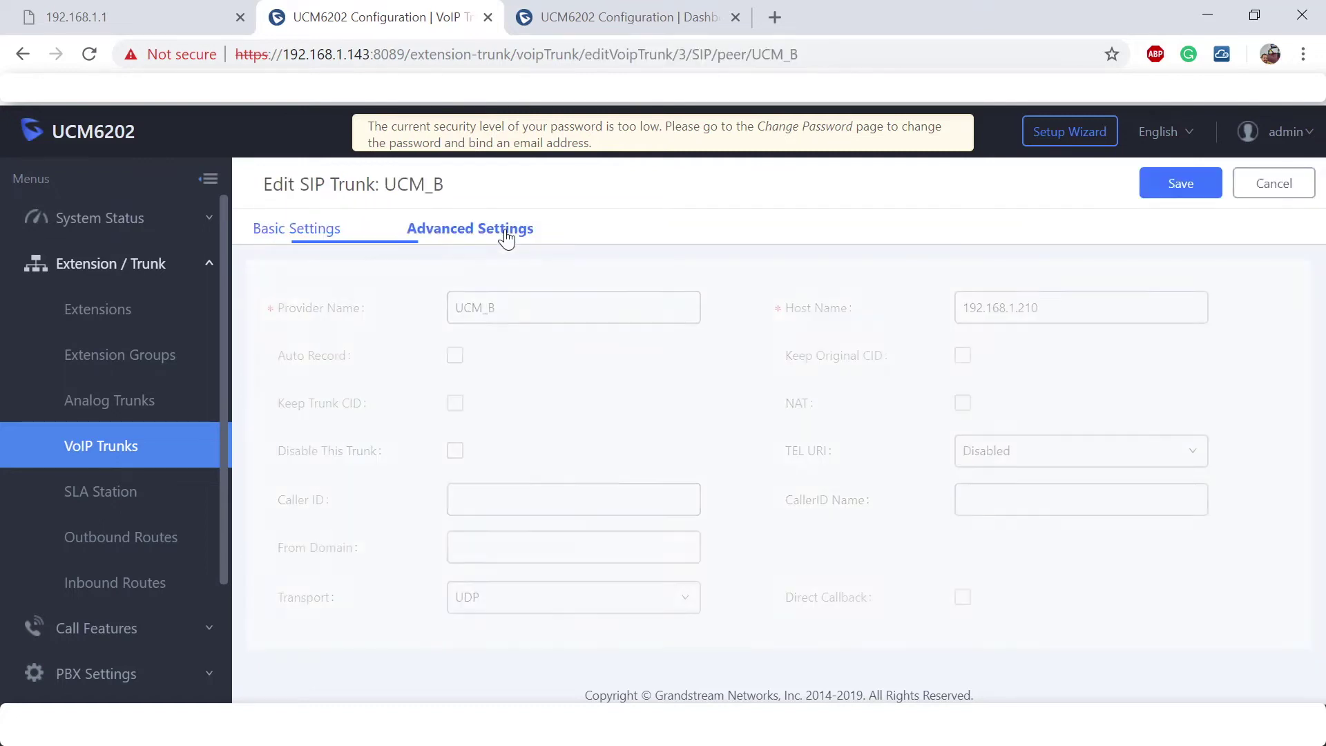
pyautogui.scroll(-10, 1070, 439)
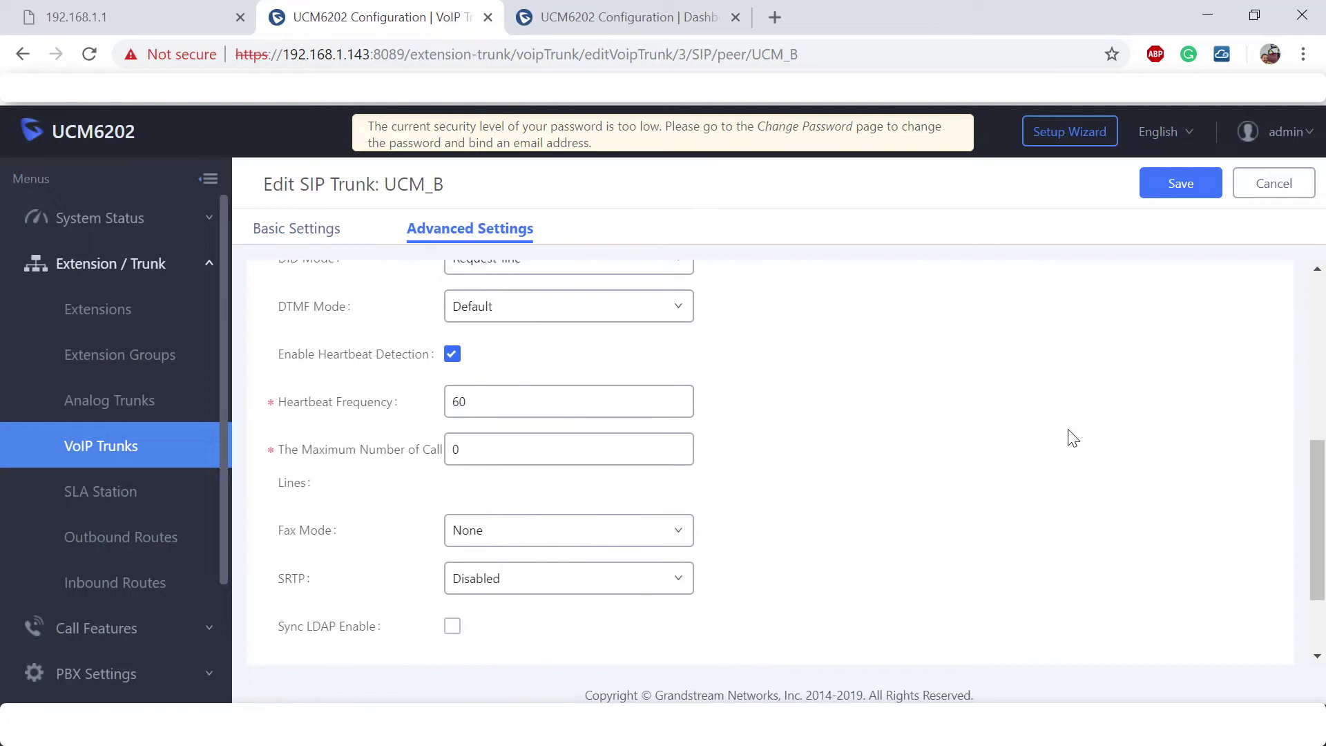
pyautogui.scroll(-2, 1072, 438)
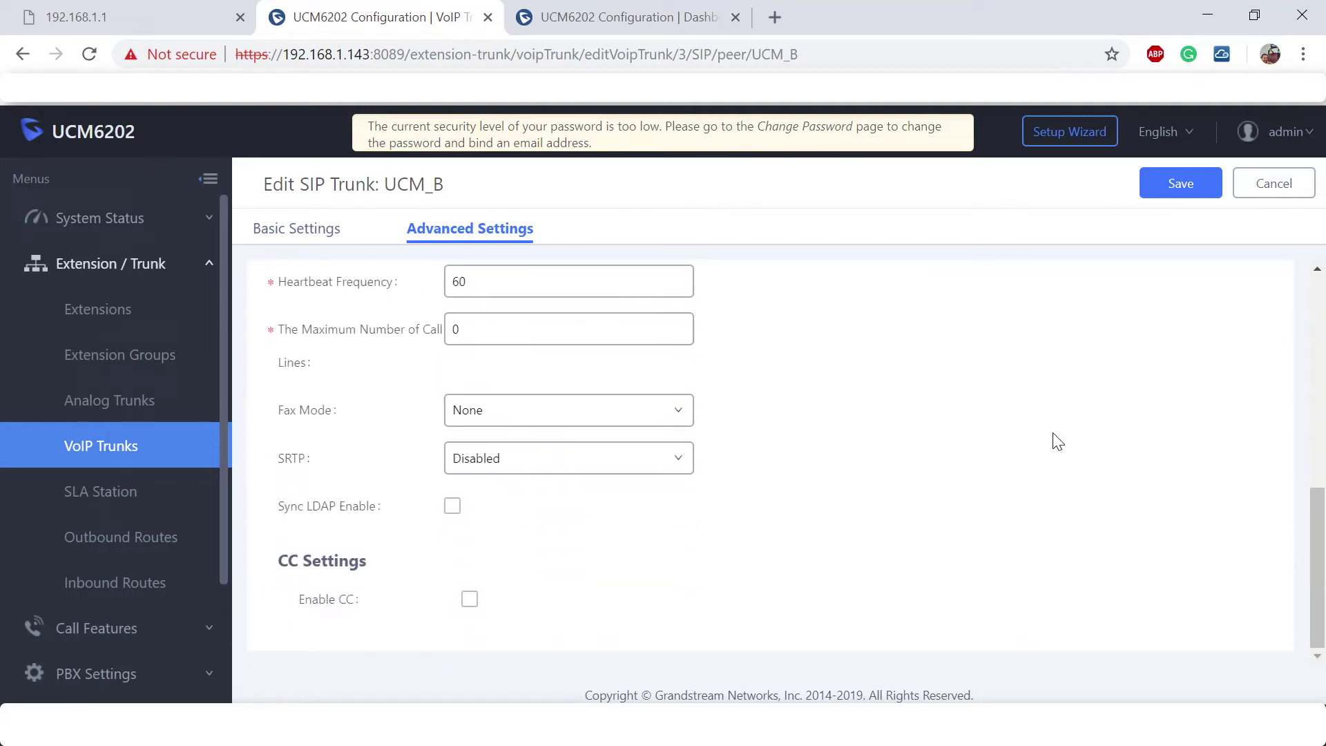
pyautogui.click(451, 511)
pyautogui.scroll(-2, 652, 496)
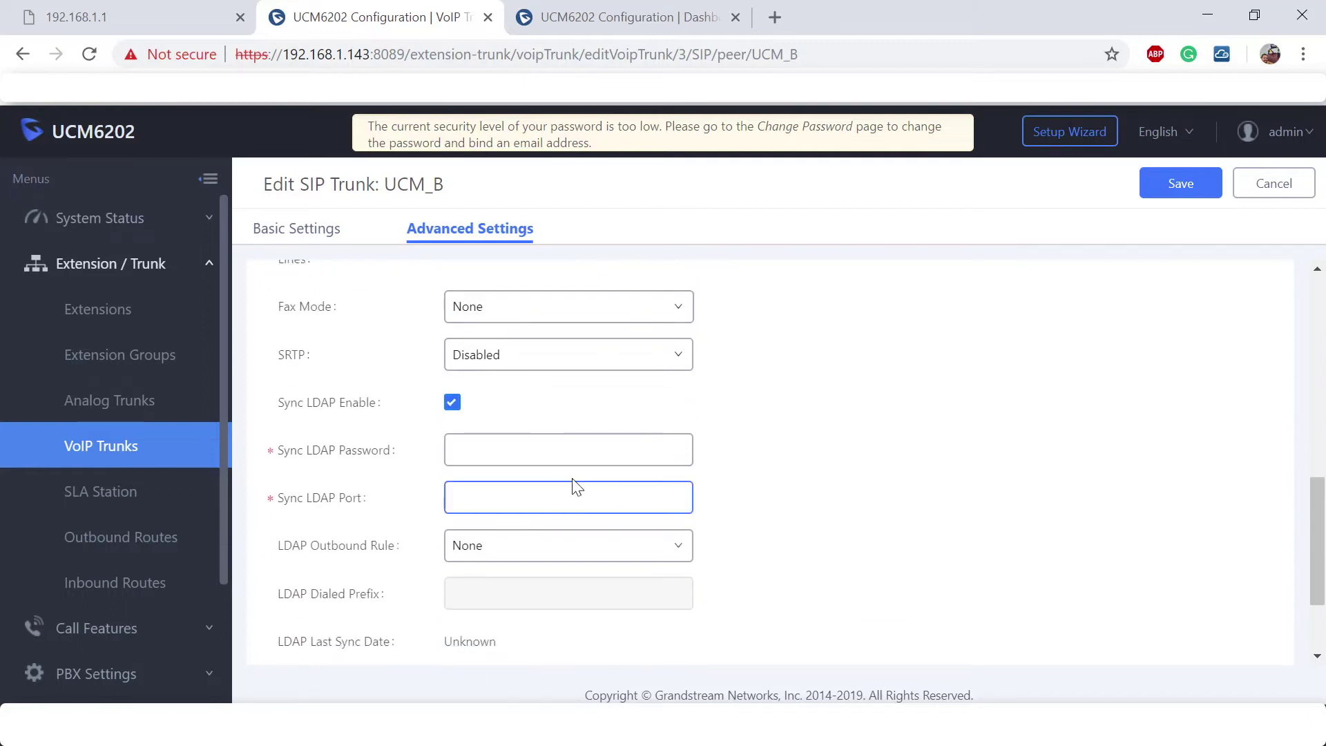
# Enter the LDAP sync password and set the sync port to 9090.
pyautogui.click(564, 456)
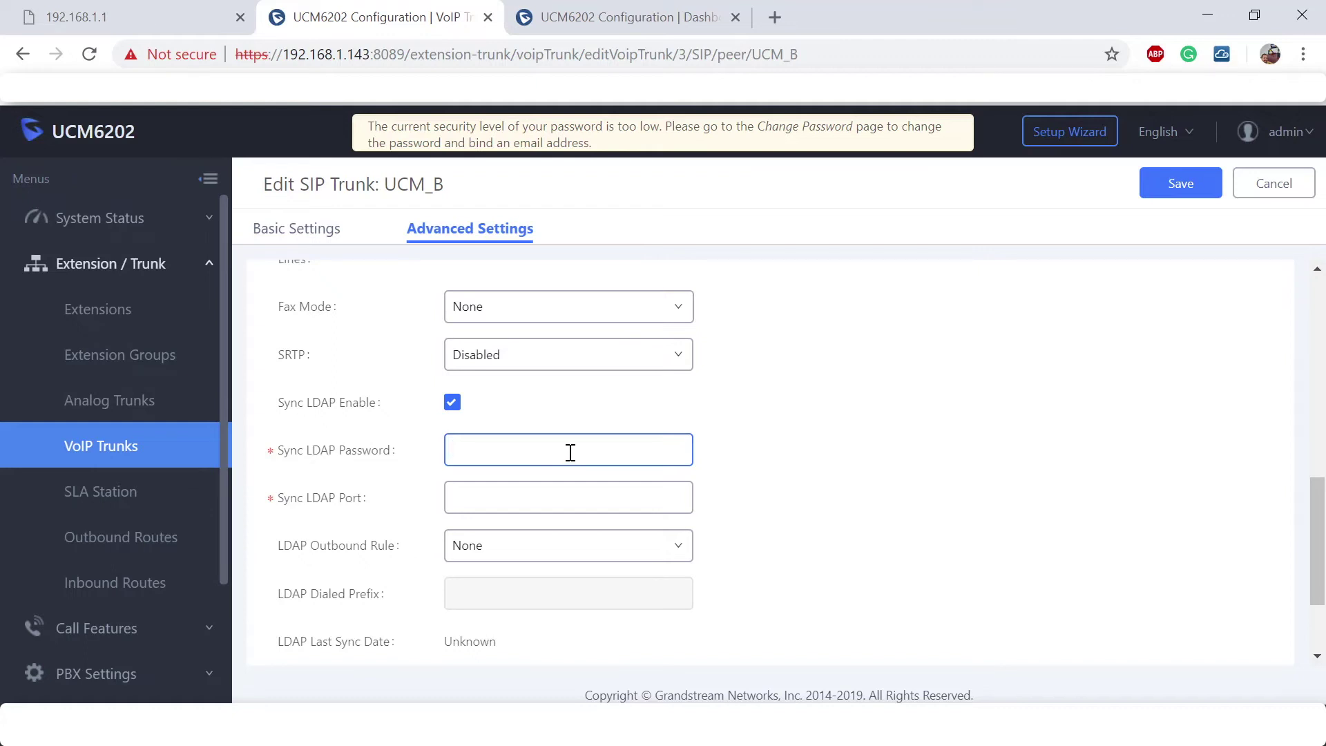
pyautogui.write('1234')
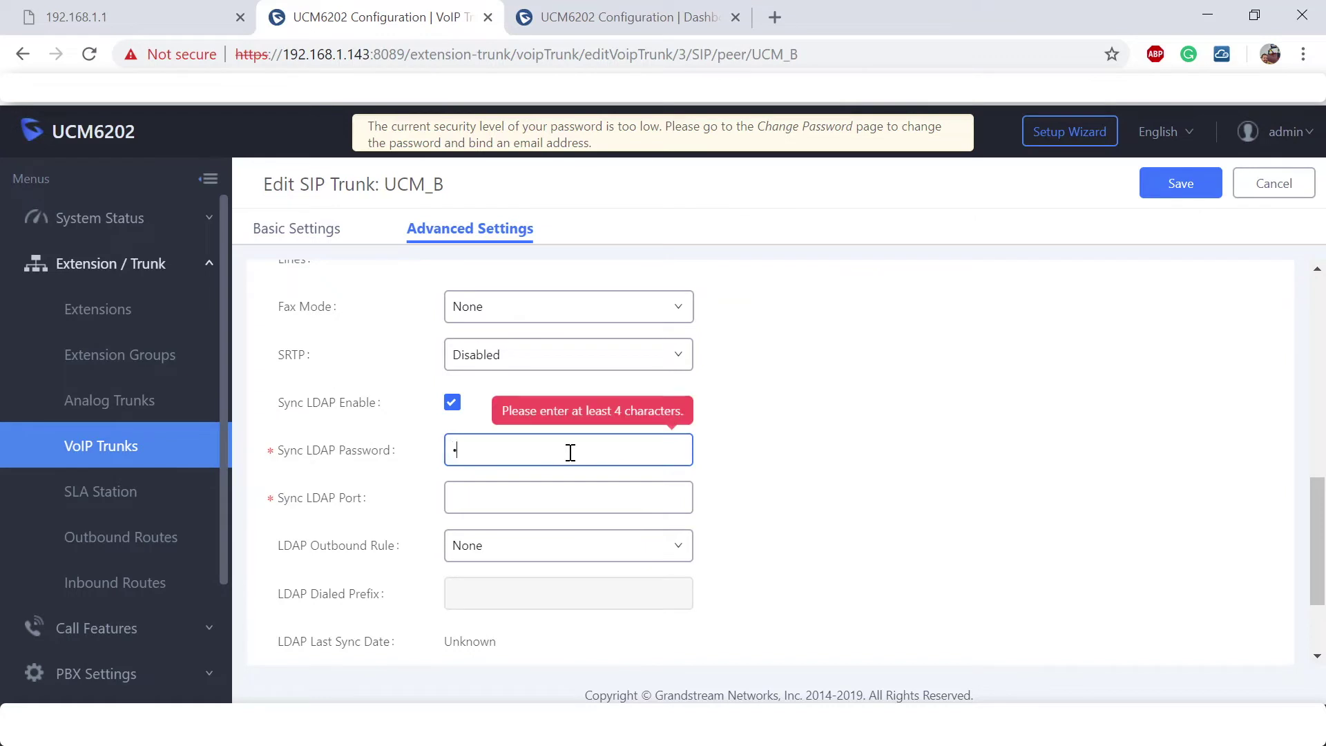
pyautogui.write('abc')
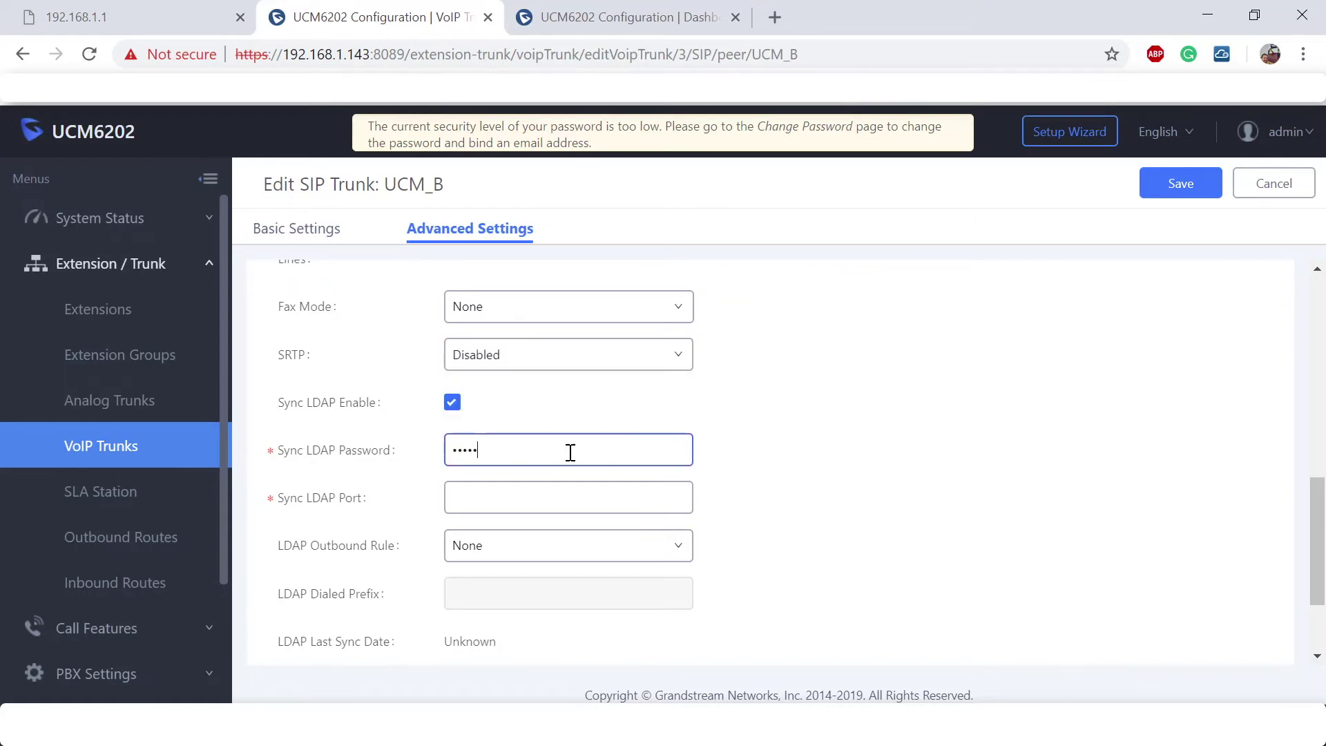
pyautogui.click(568, 496)
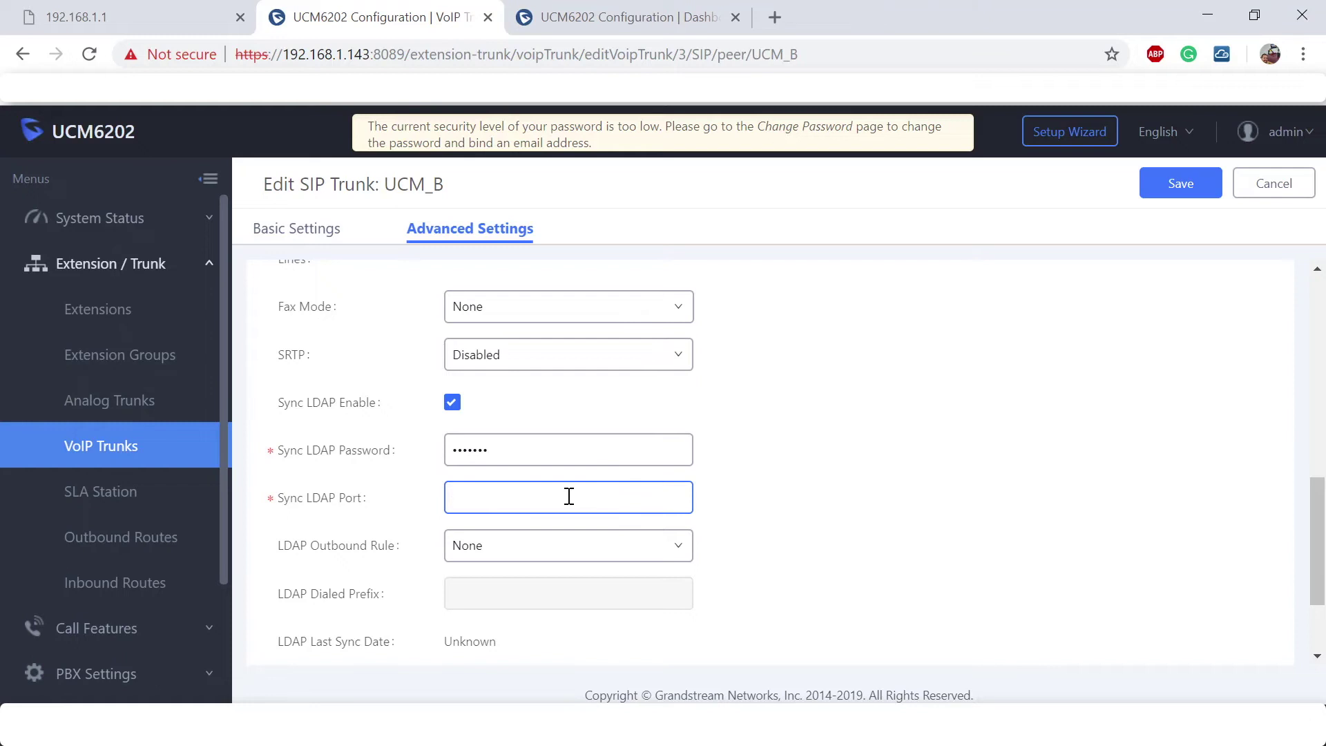
pyautogui.write('9090')
pyautogui.scroll(-1, 580, 495)
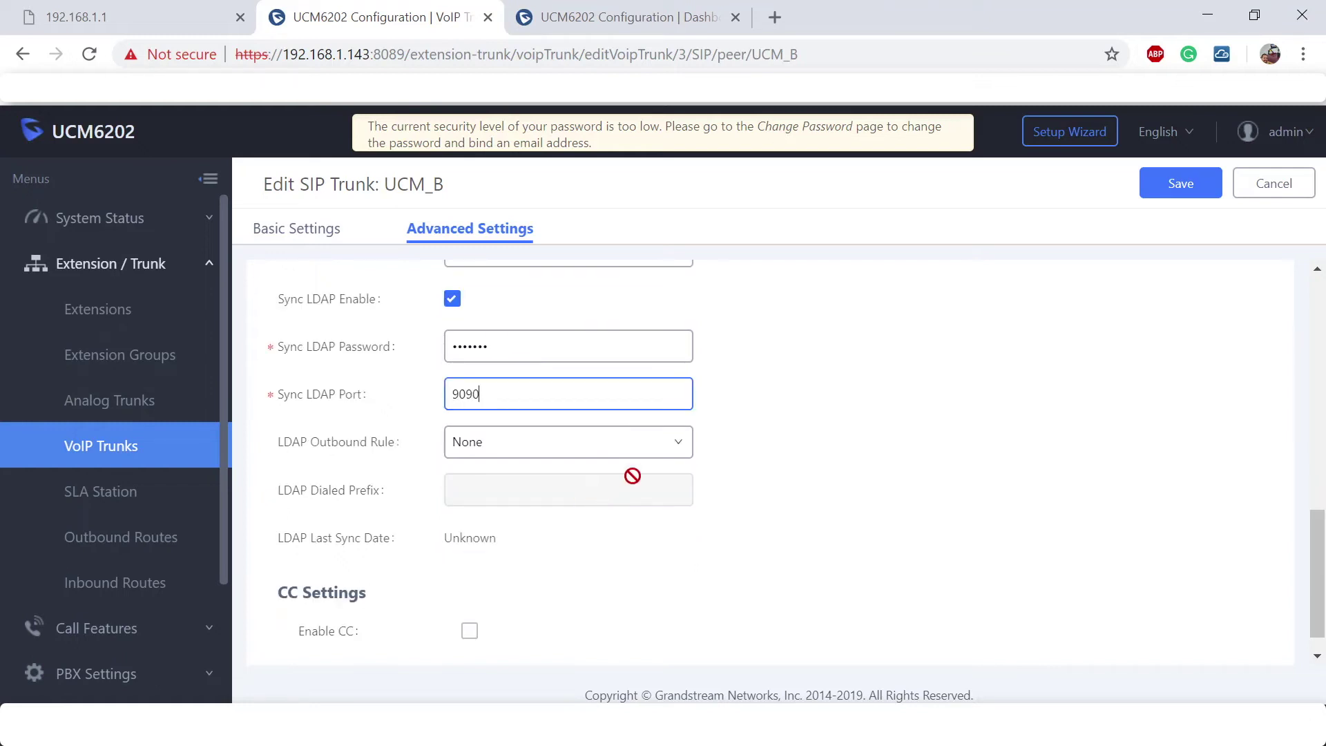
# Save and apply the UCM_B trunk settings, then go to the 192.168.1.210 PBX's VoIP Trunks list.
pyautogui.click(1184, 192)
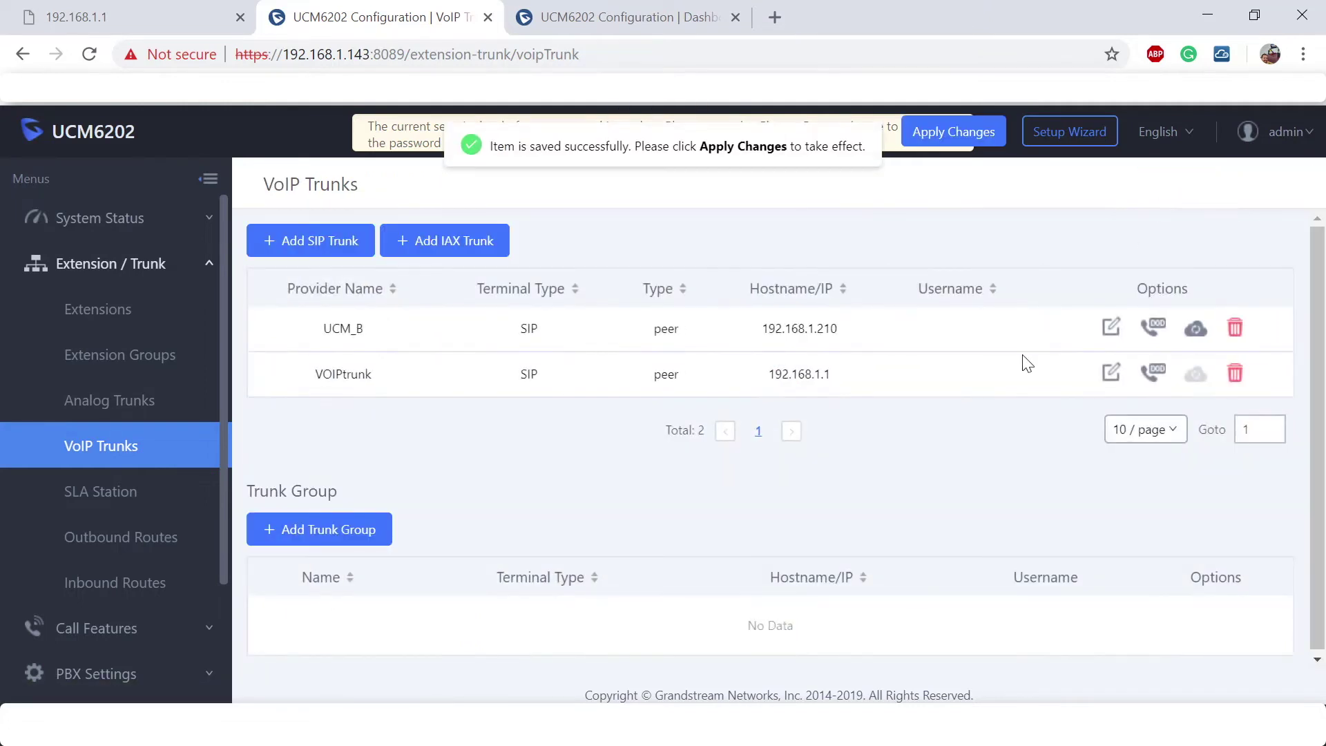
pyautogui.click(1000, 139)
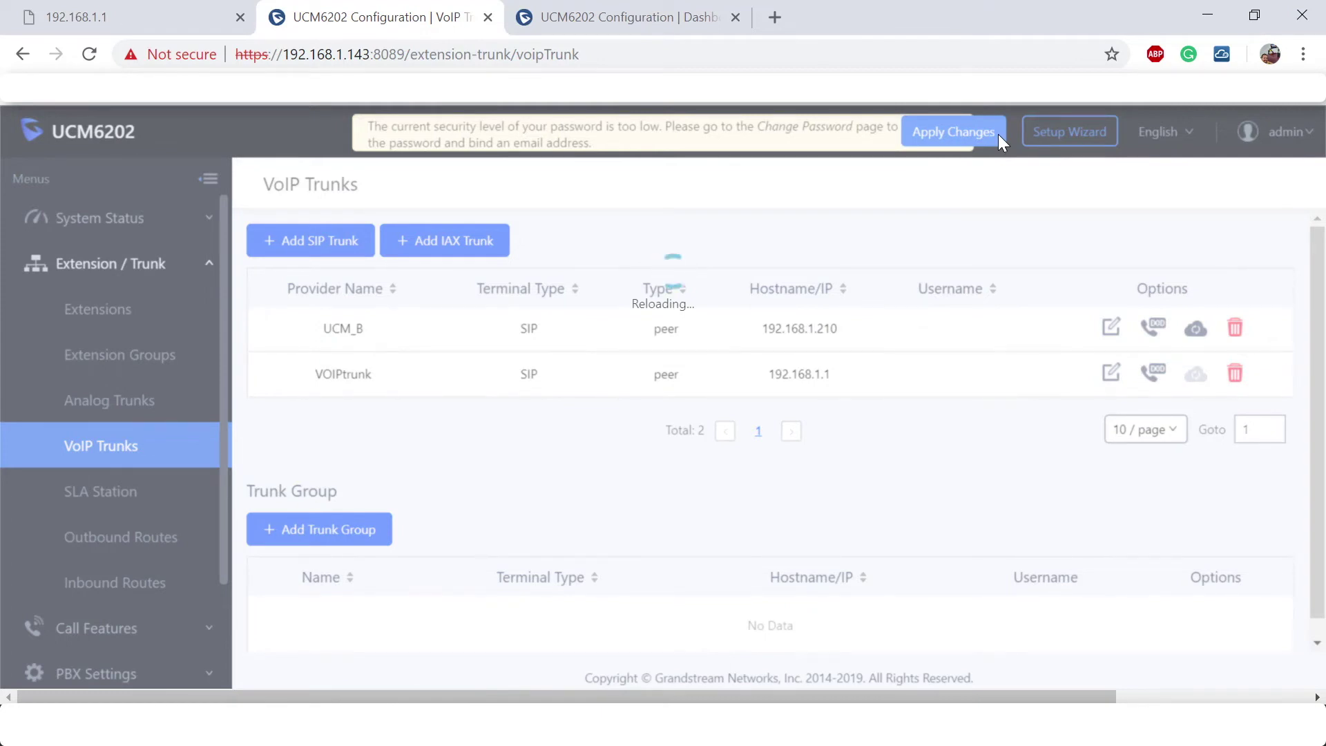
pyautogui.click(648, 4)
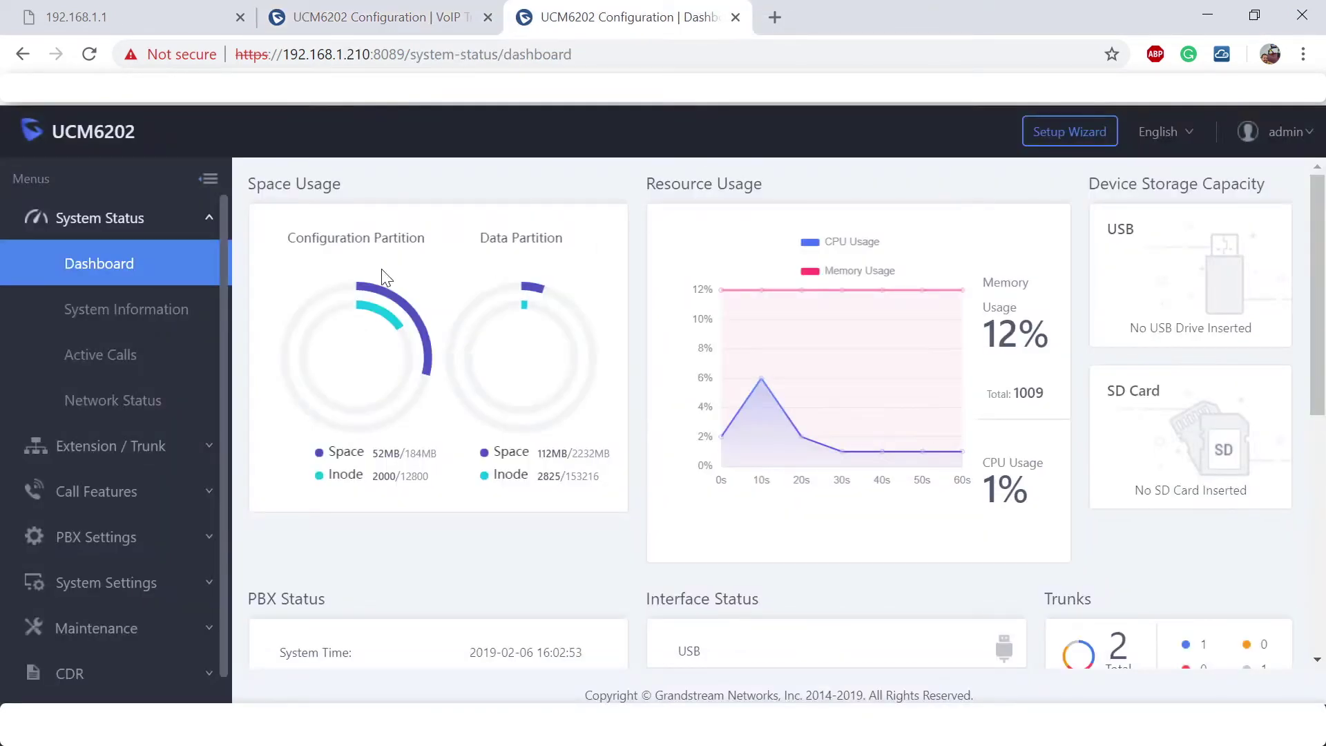
pyautogui.click(112, 454)
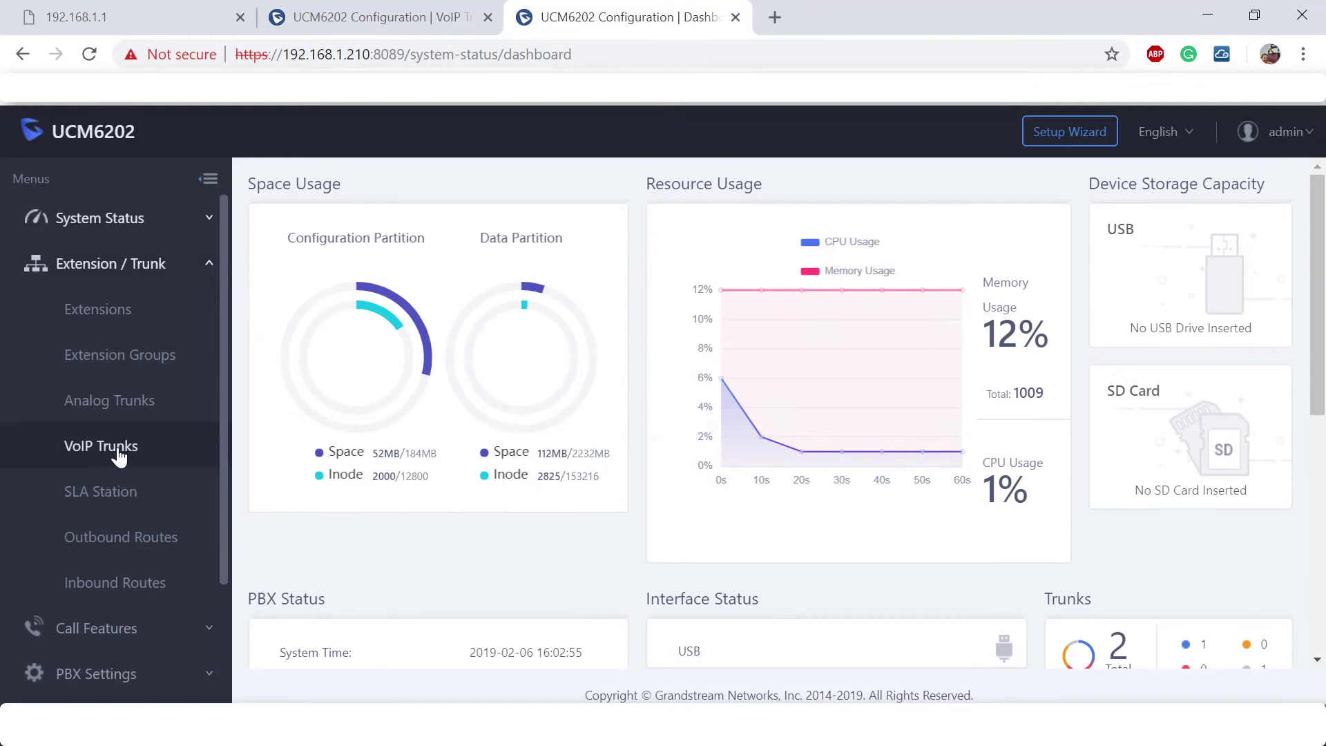
pyautogui.click(115, 457)
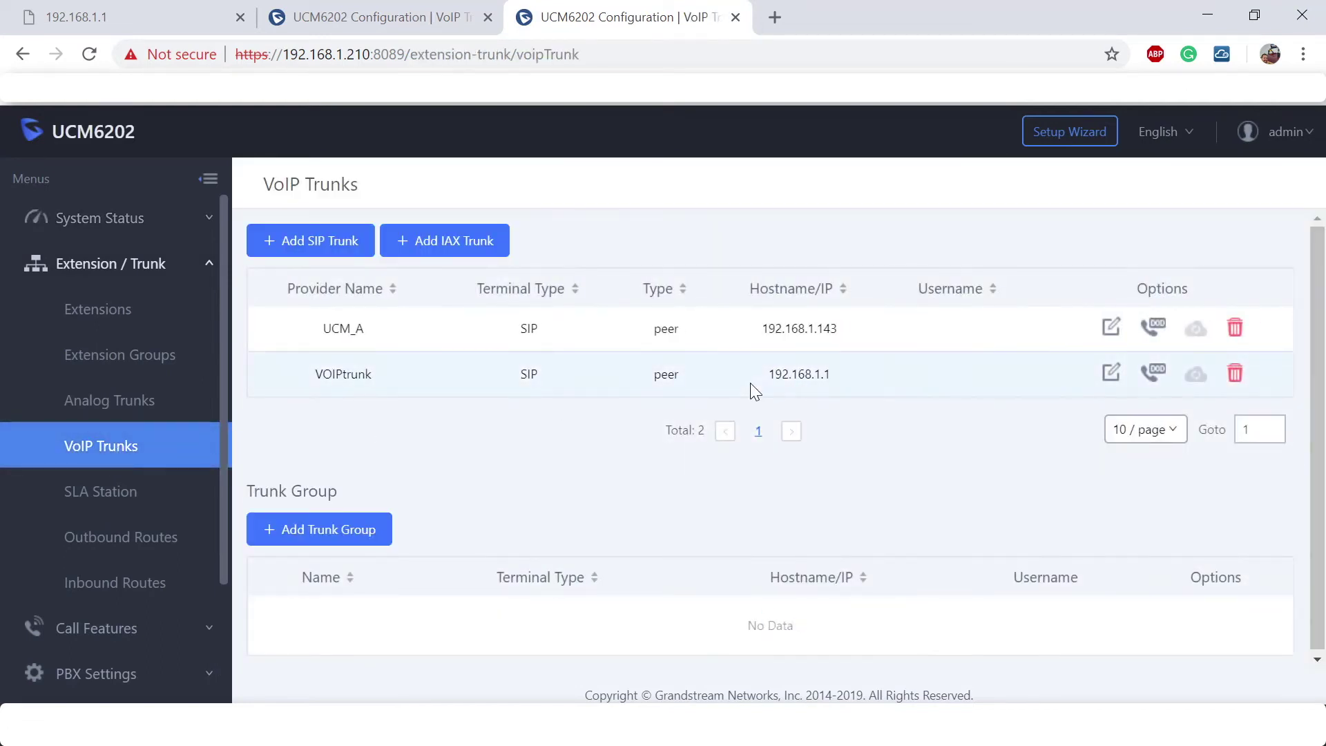
# Turn on Sync LDAP in the UCM_A trunk's advanced settings.
pyautogui.click(1111, 327)
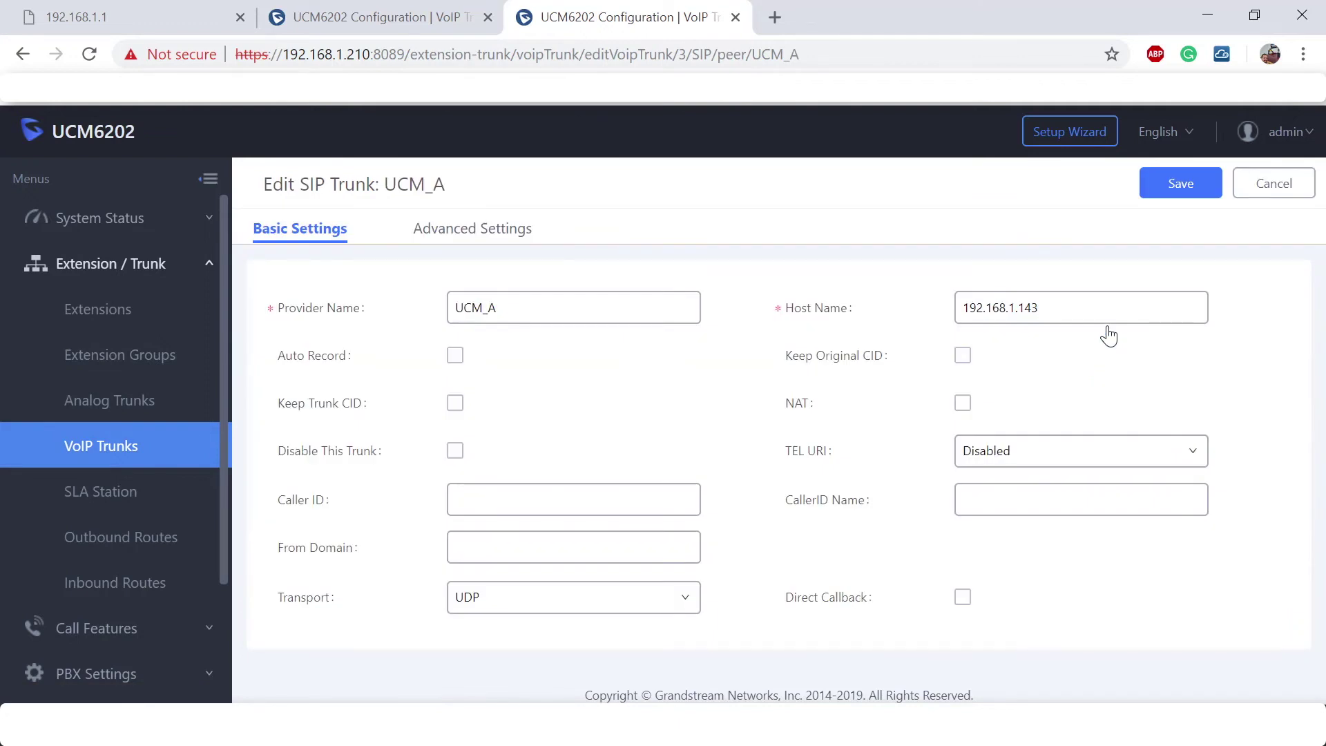
pyautogui.click(491, 231)
pyautogui.scroll(-7, 768, 318)
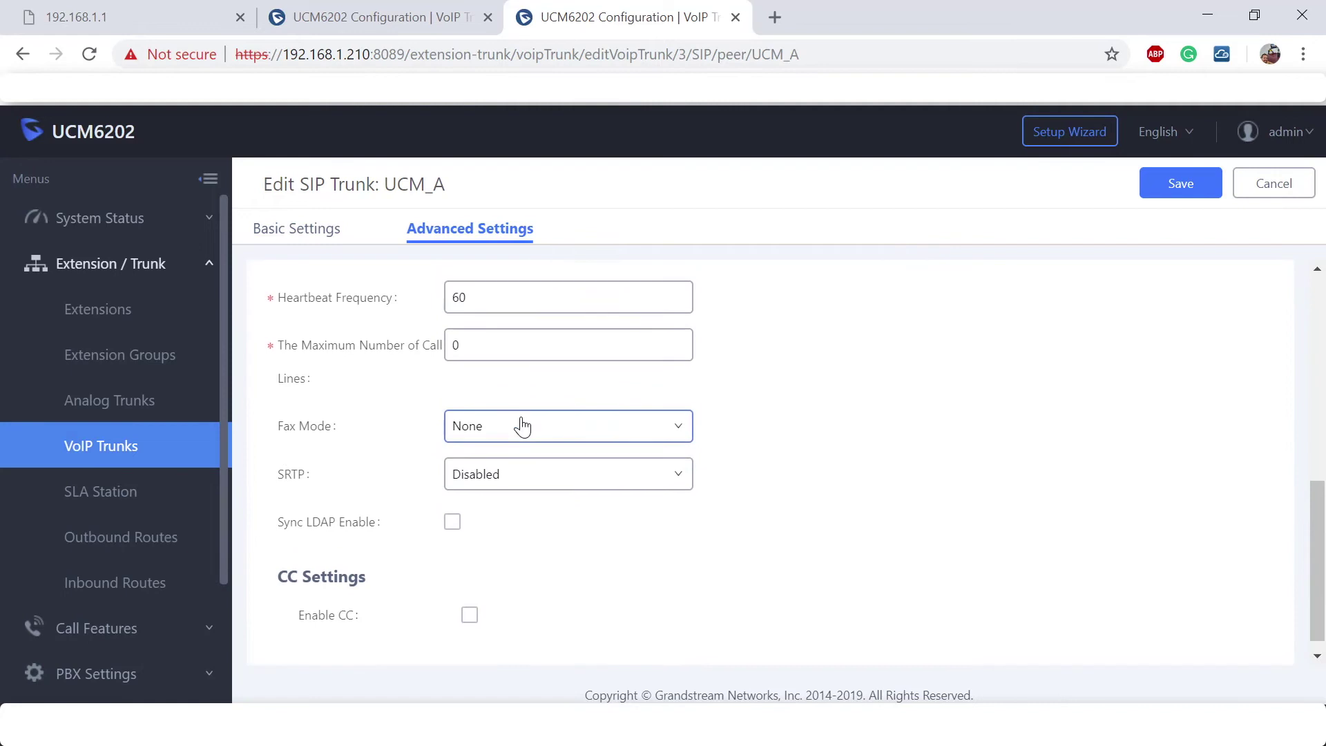
pyautogui.scroll(3, 520, 423)
pyautogui.scroll(-3, 525, 429)
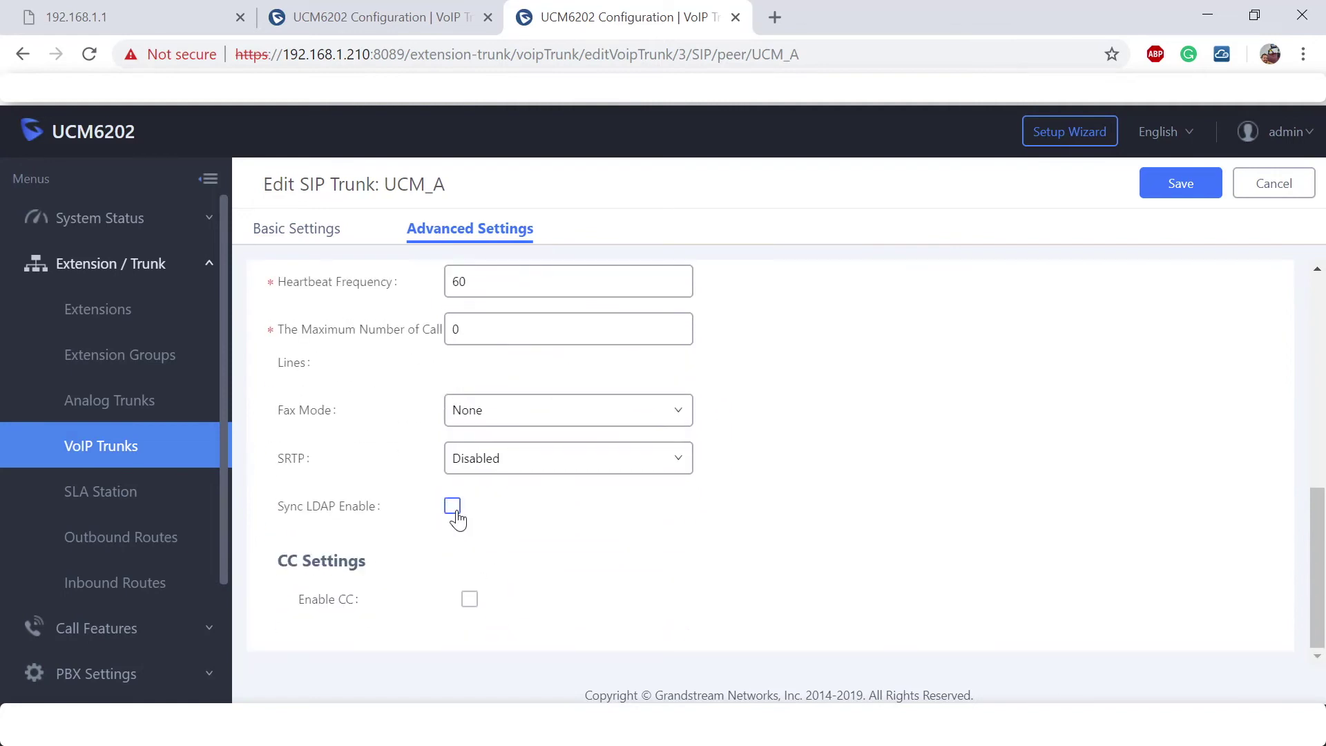
pyautogui.click(452, 505)
pyautogui.scroll(-3, 557, 525)
# Enter the UCM_A LDAP sync password and set the sync port to 9090.
pyautogui.click(526, 345)
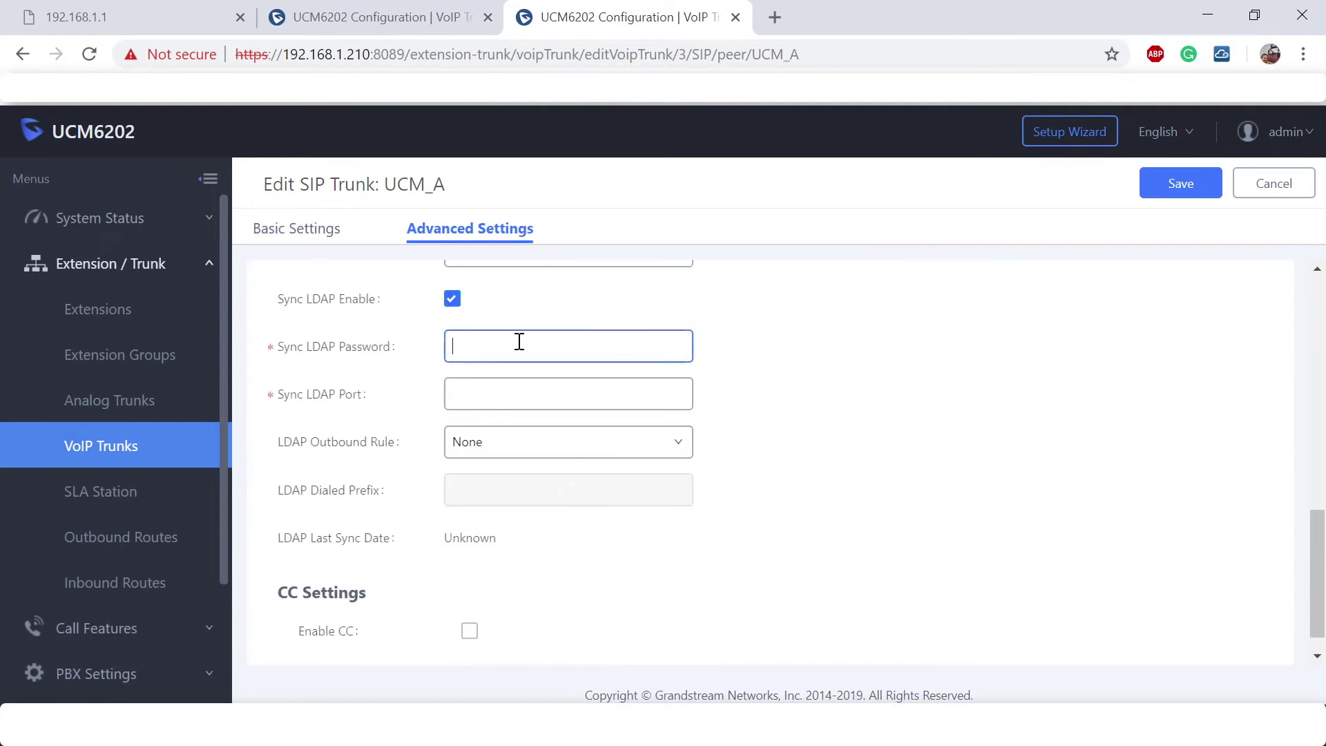
pyautogui.write('123')
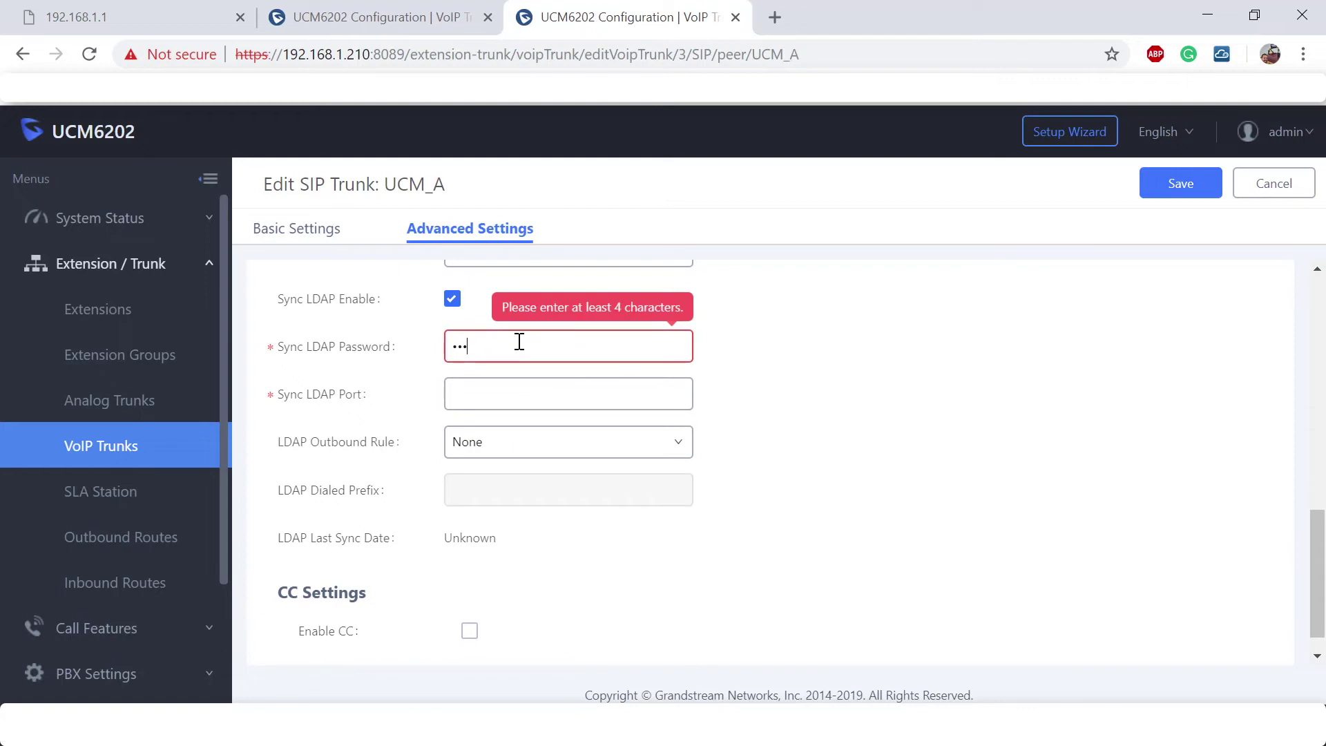
pyautogui.write('4567')
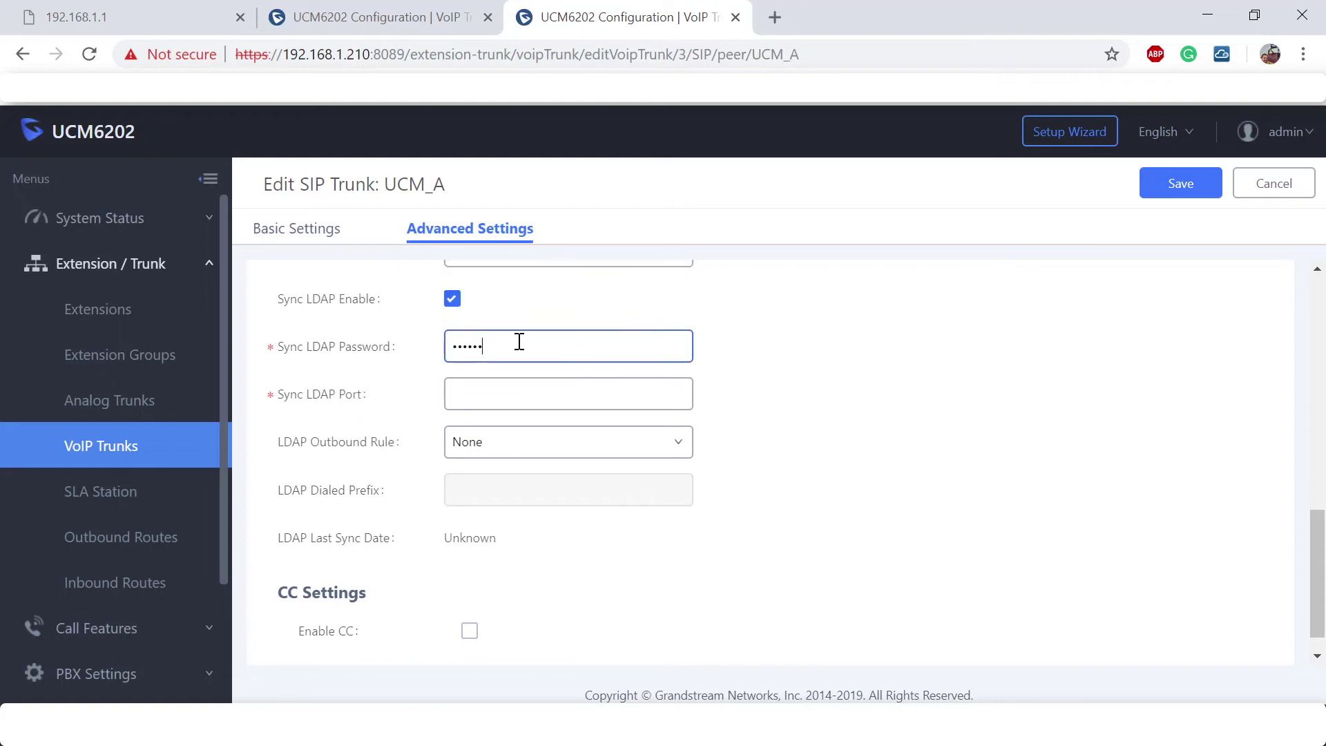
pyautogui.click(518, 402)
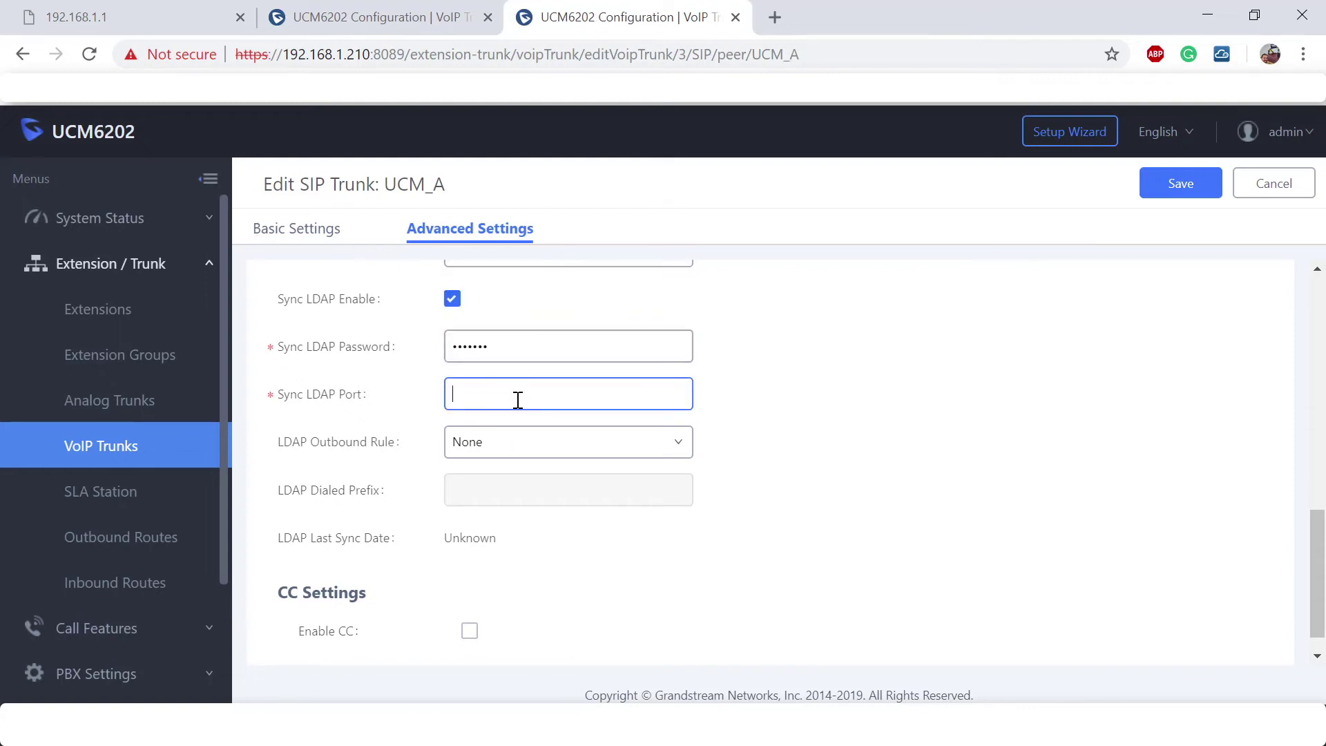
pyautogui.write('9090')
# Save and apply the UCM_A trunk changes, then start its LDAP sync.
pyautogui.click(1174, 192)
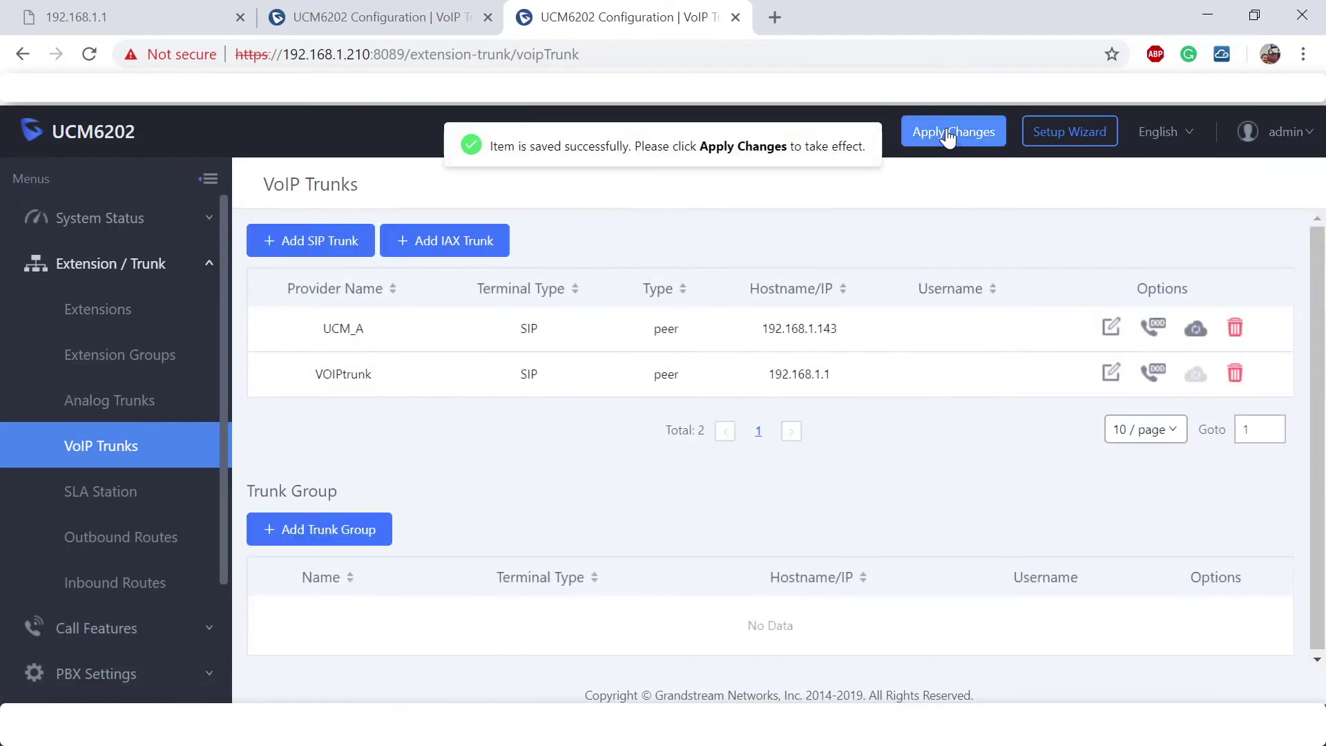
pyautogui.click(947, 136)
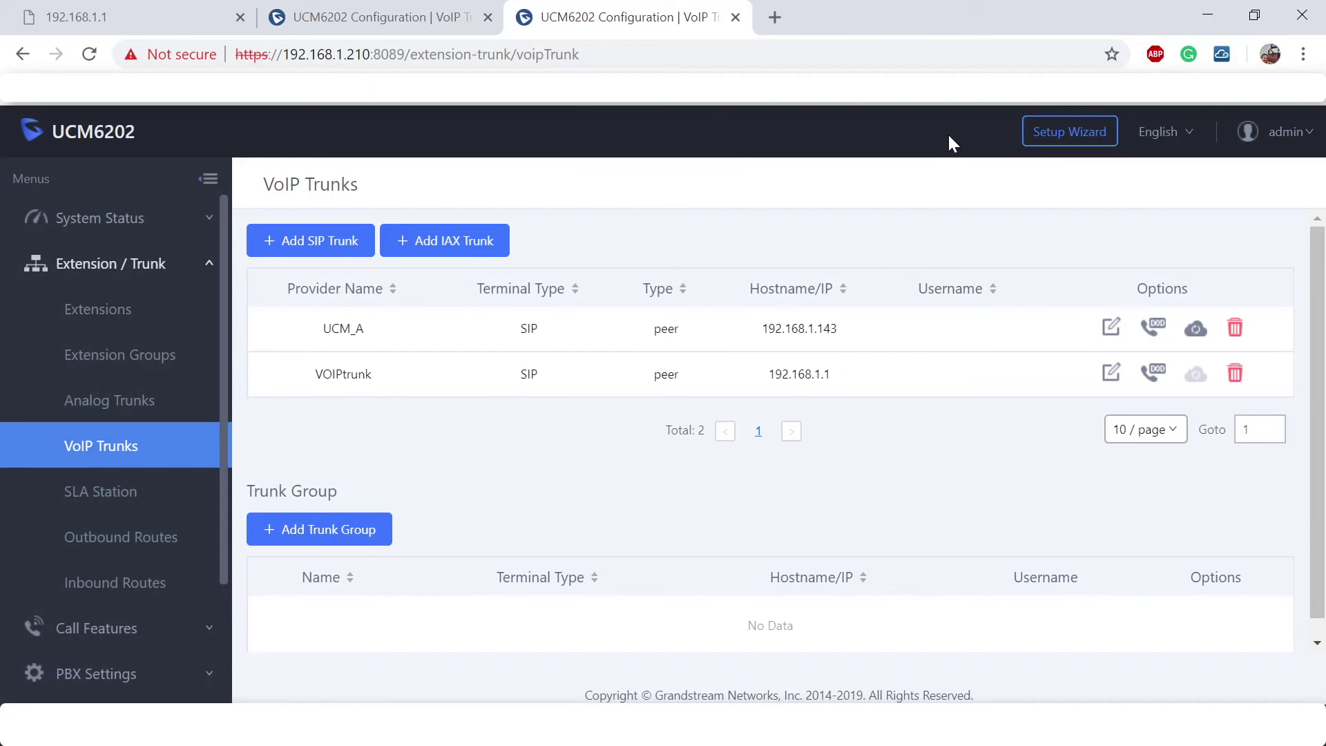
pyautogui.click(1194, 336)
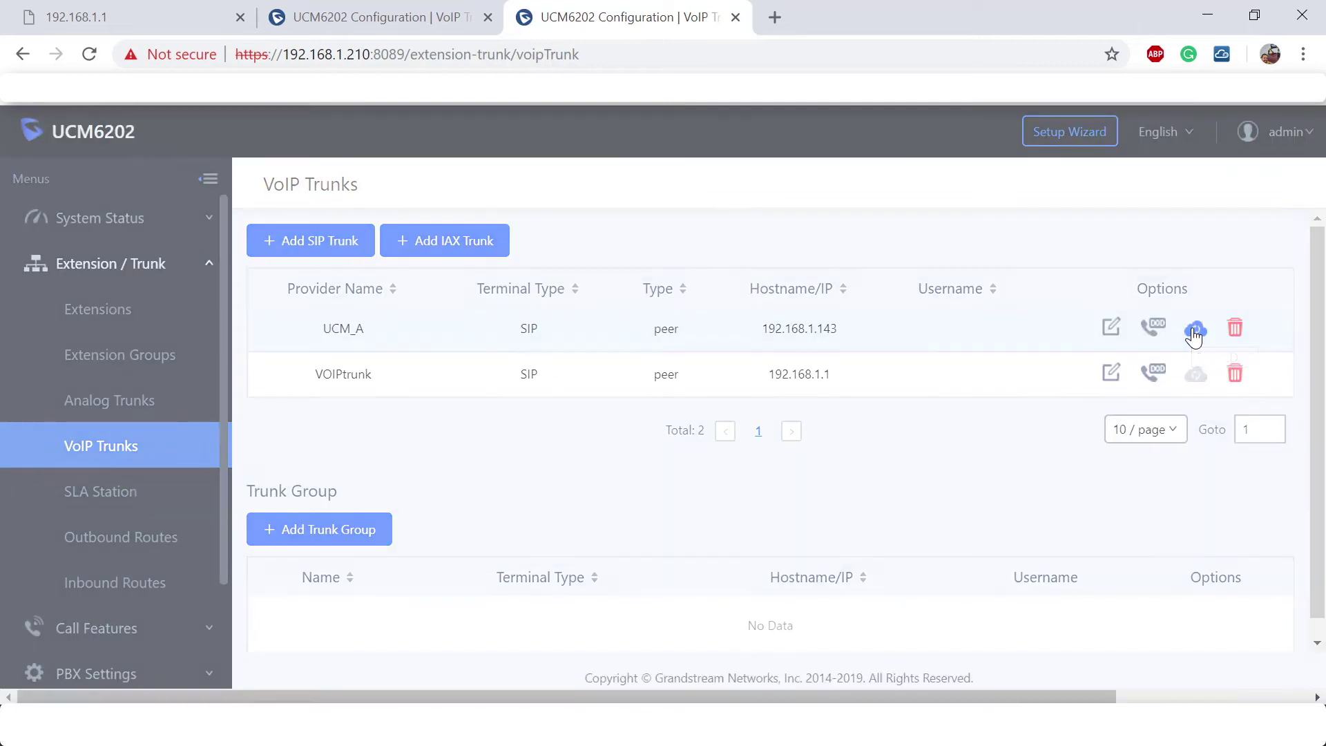
# Confirm the UCM_A LDAP sync, start the UCM_B LDAP sync, and expand Call Features.
pyautogui.click(395, 17)
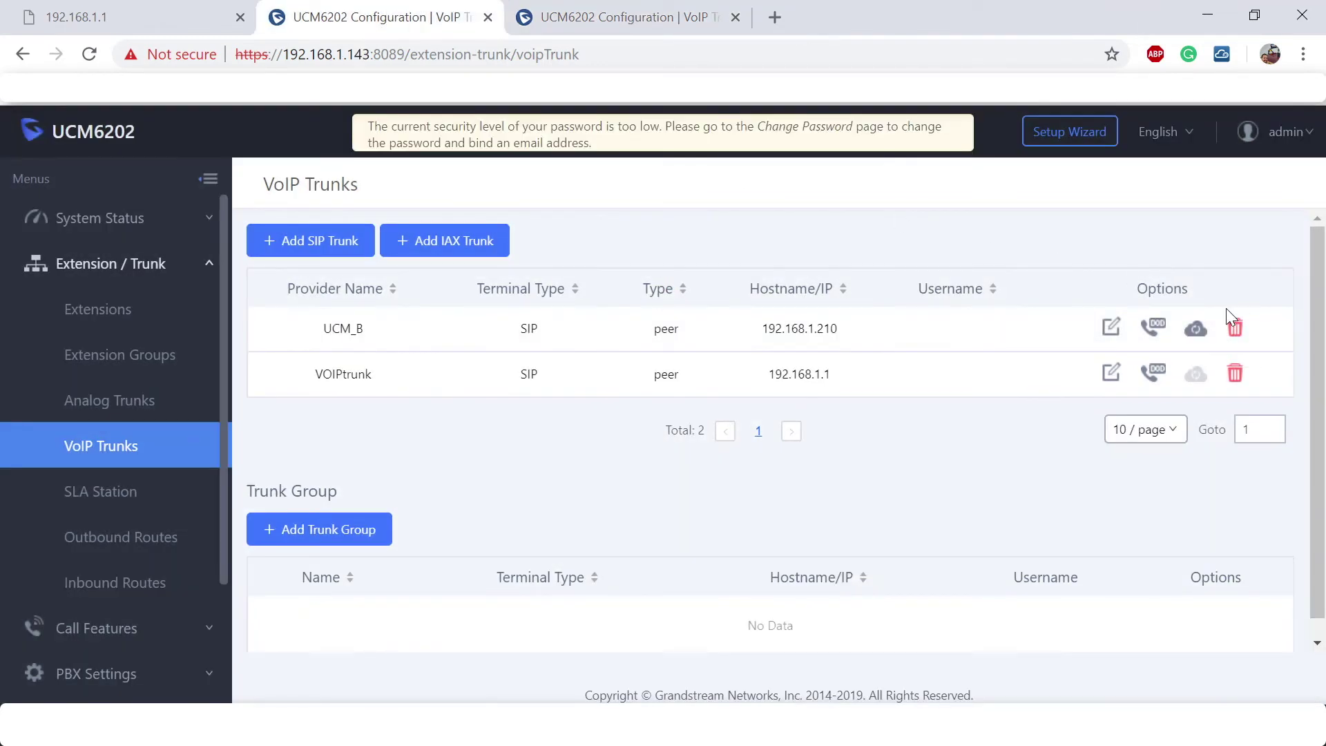
pyautogui.click(1198, 333)
pyautogui.scroll(-3, 178, 459)
pyautogui.click(31, 458)
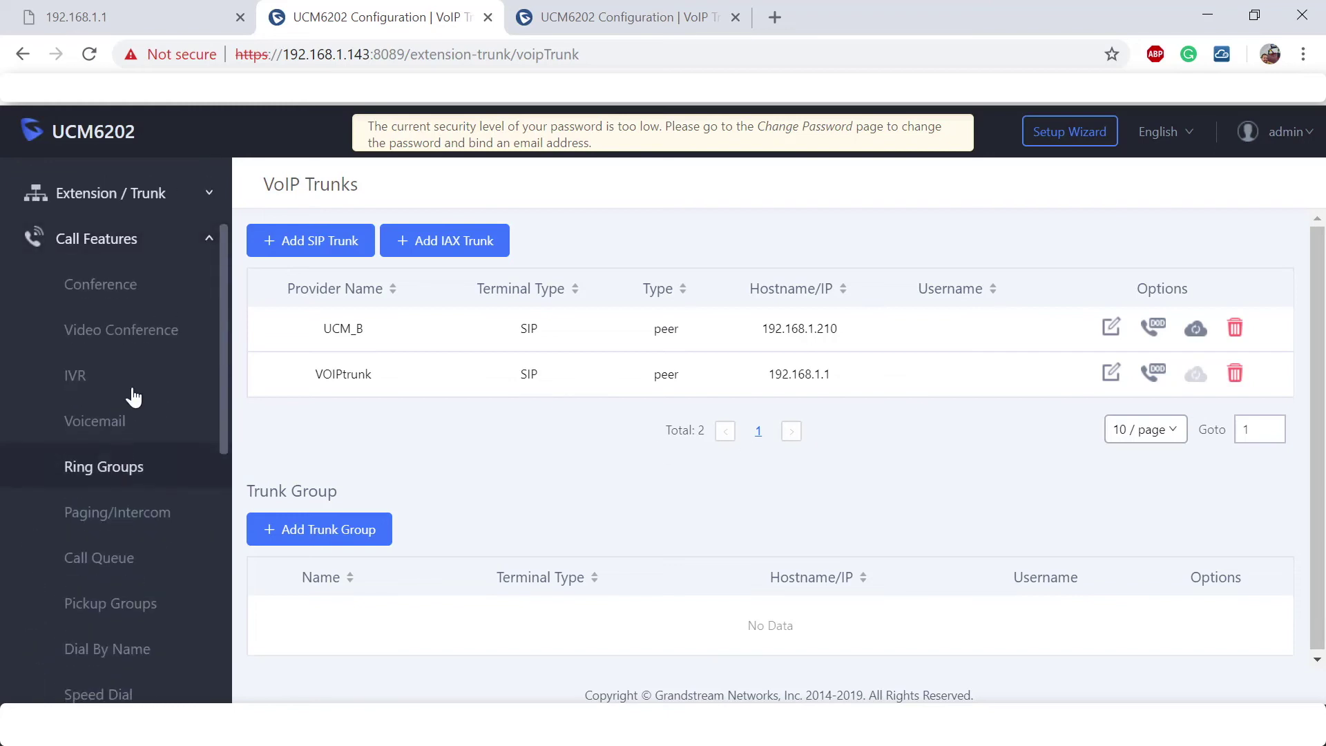
pyautogui.scroll(-3, 136, 332)
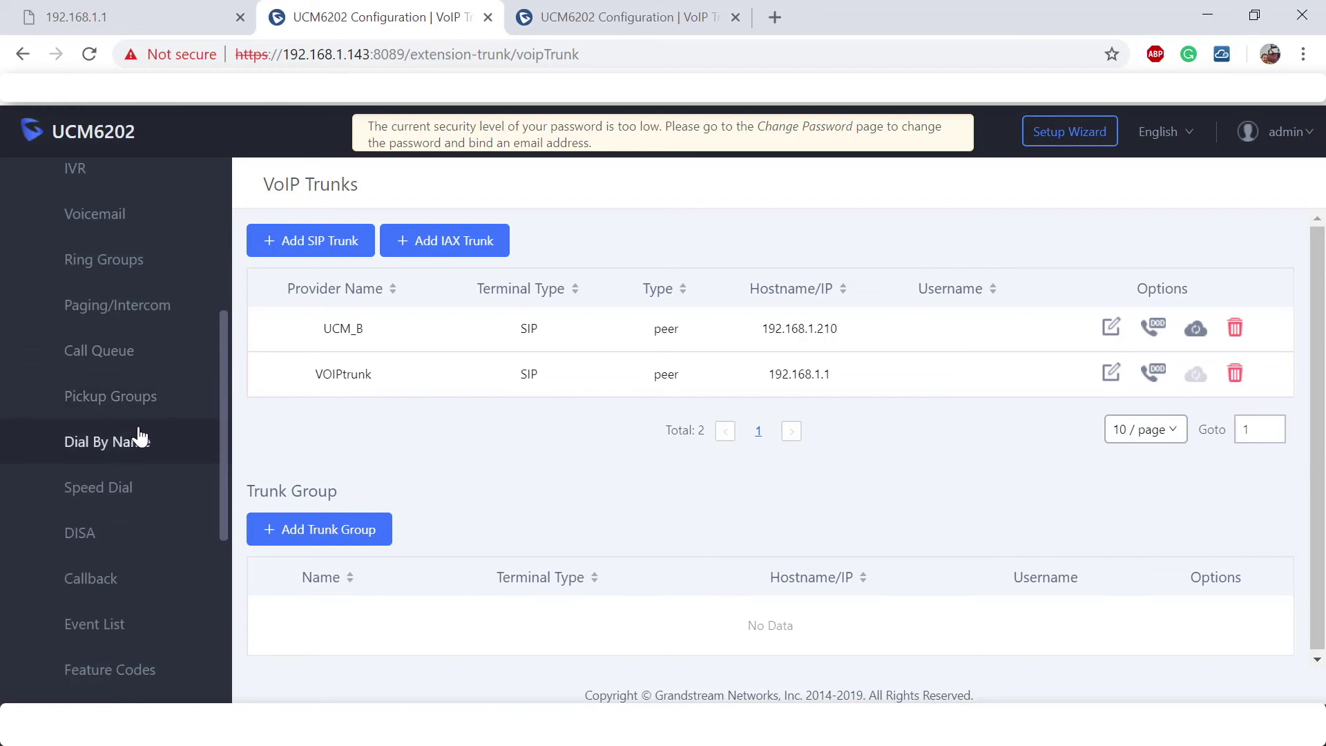
# Open a blank Event List form on 192.168.1.143, check Remote Extensions, then switch to 192.168.1.210.
pyautogui.click(96, 627)
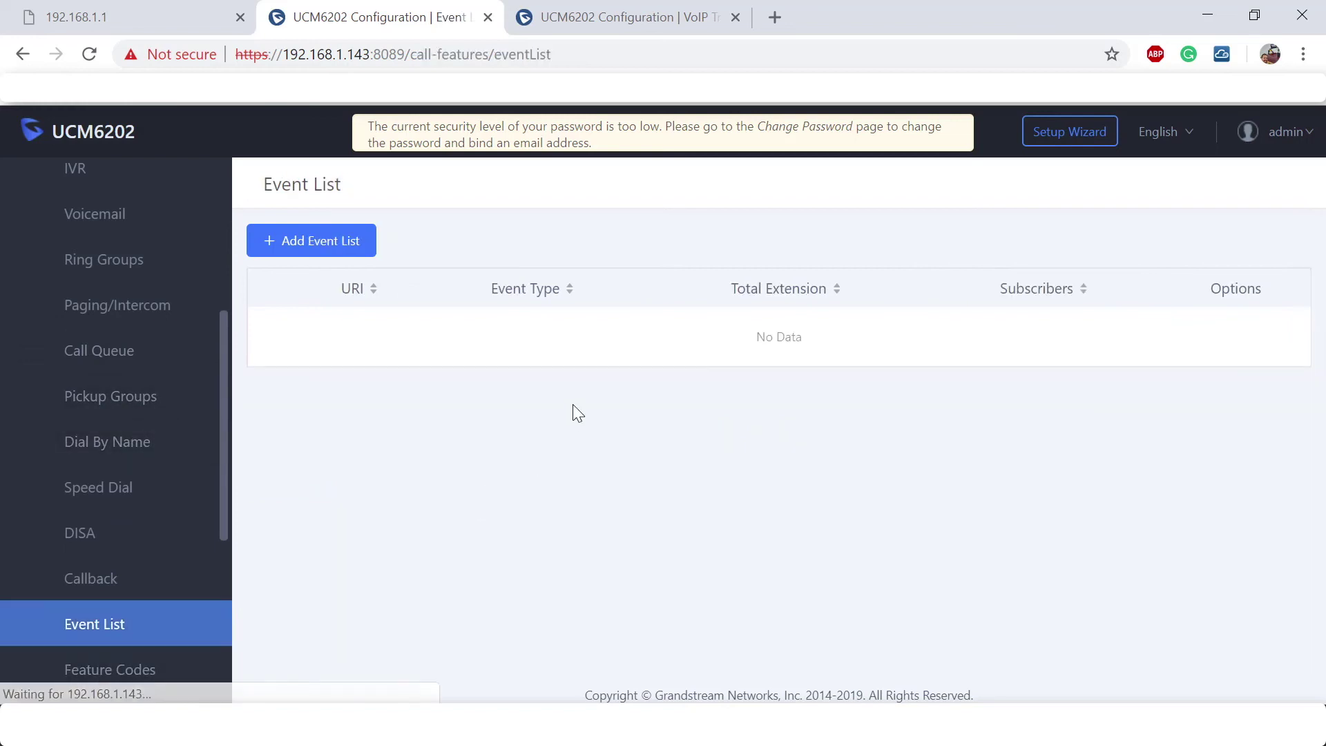
pyautogui.click(302, 246)
pyautogui.scroll(-4, 1062, 306)
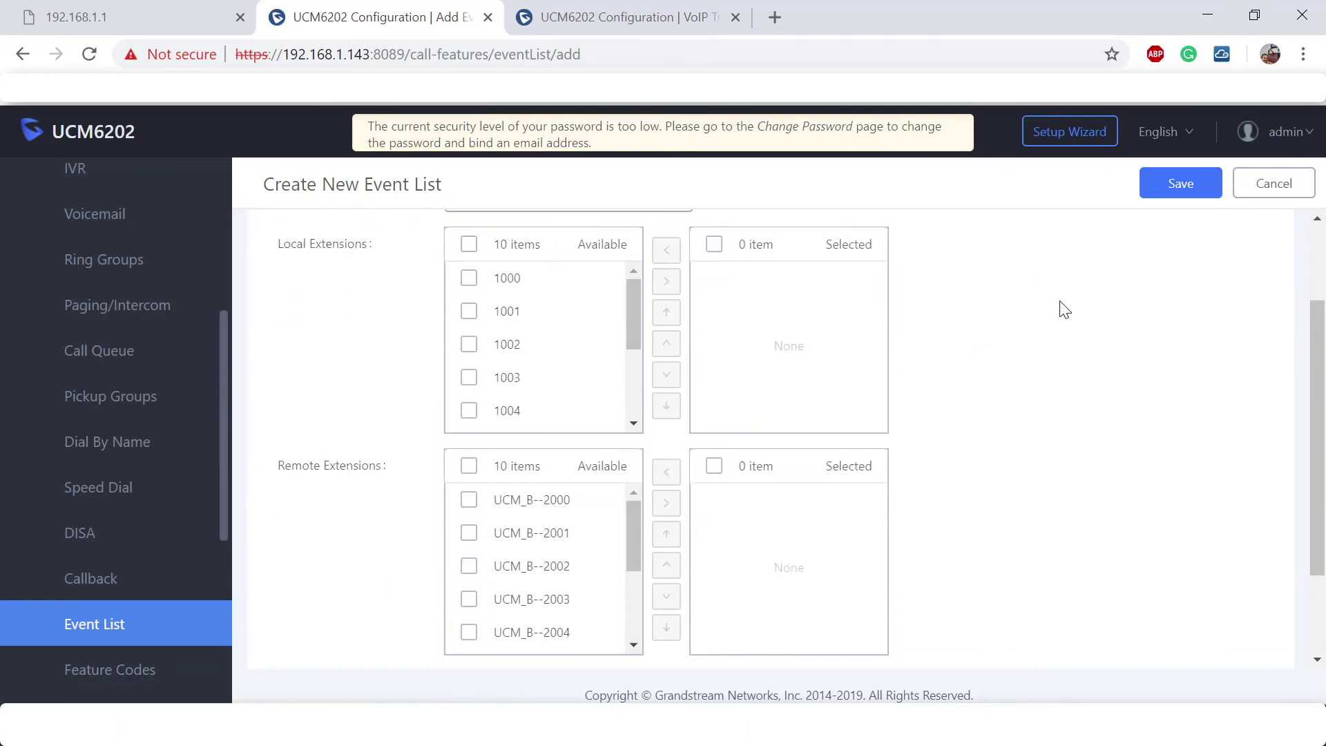
pyautogui.moveTo(380, 338); pyautogui.dragTo(279, 349)
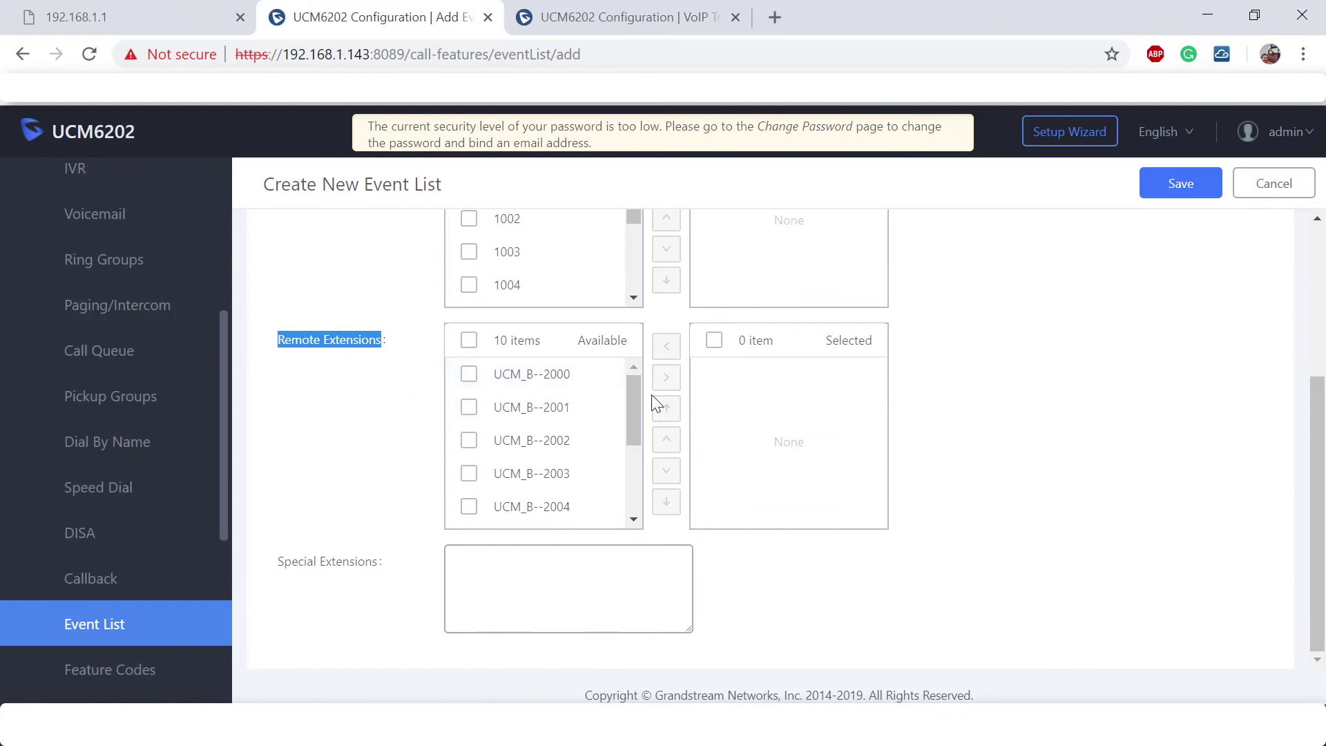
pyautogui.scroll(4, 720, 388)
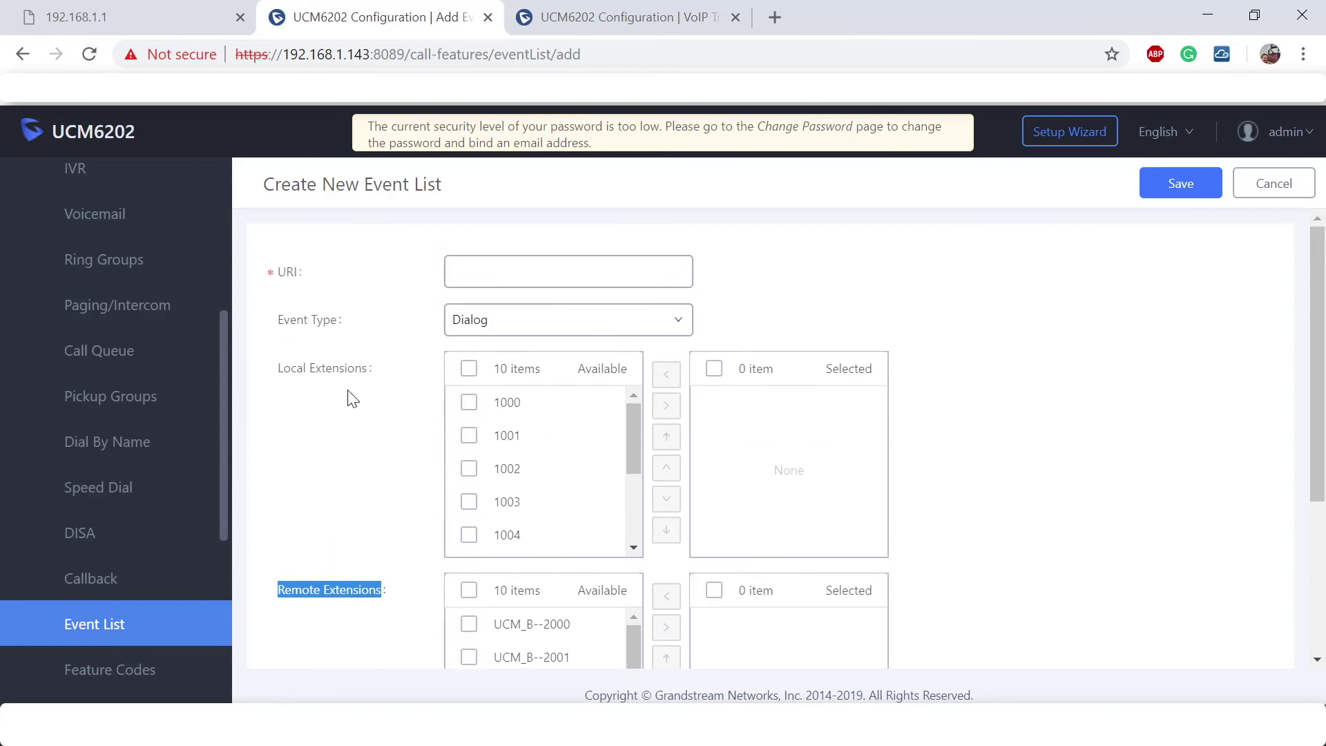
pyautogui.moveTo(370, 375)
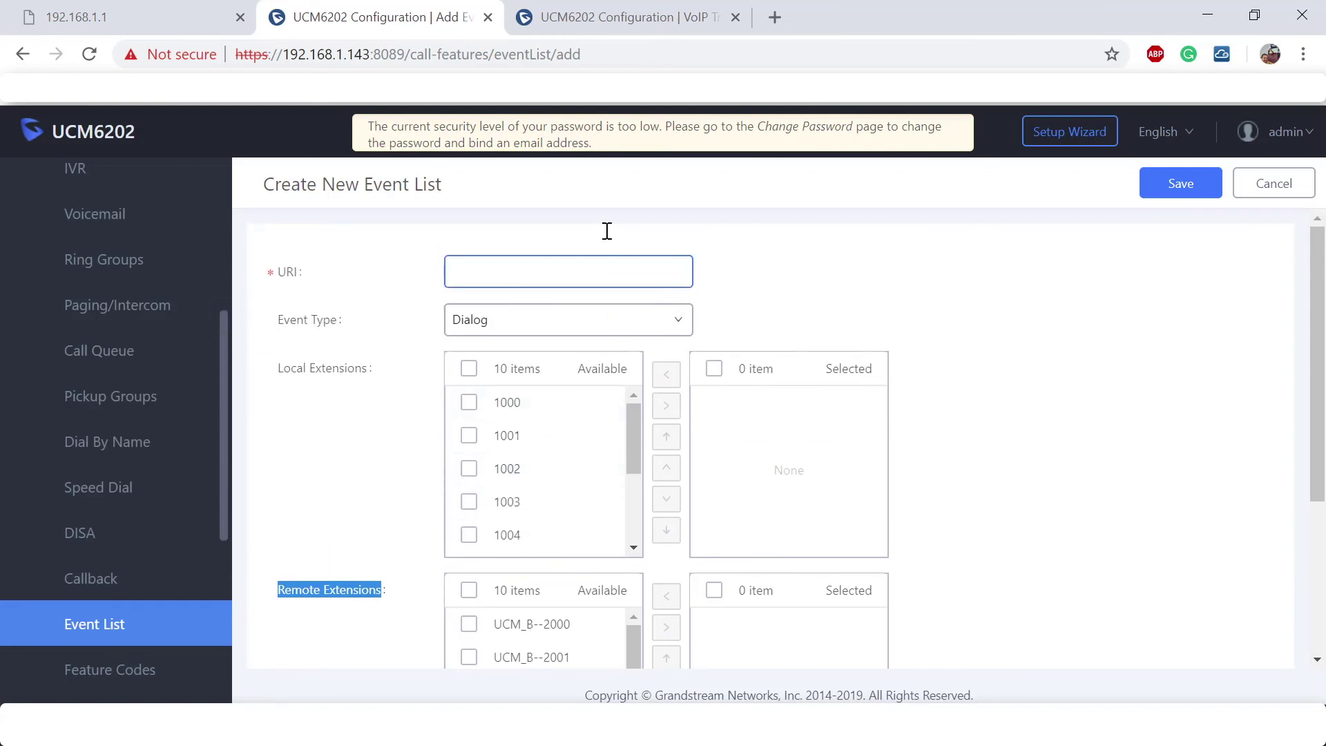
pyautogui.click(603, 6)
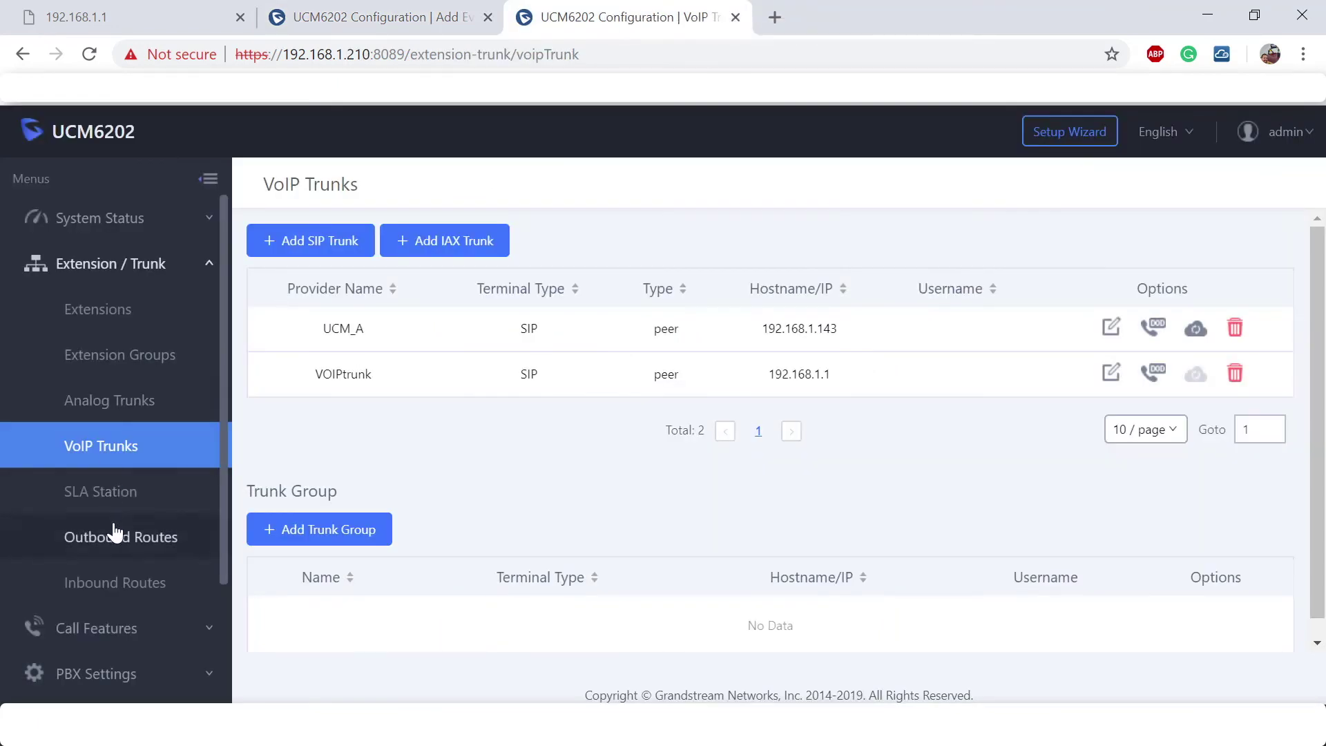
# Open Call Features > Event List and start a new event list showing UCM_A extensions 1000–1004.
pyautogui.scroll(-2, 113, 498)
pyautogui.click(113, 464)
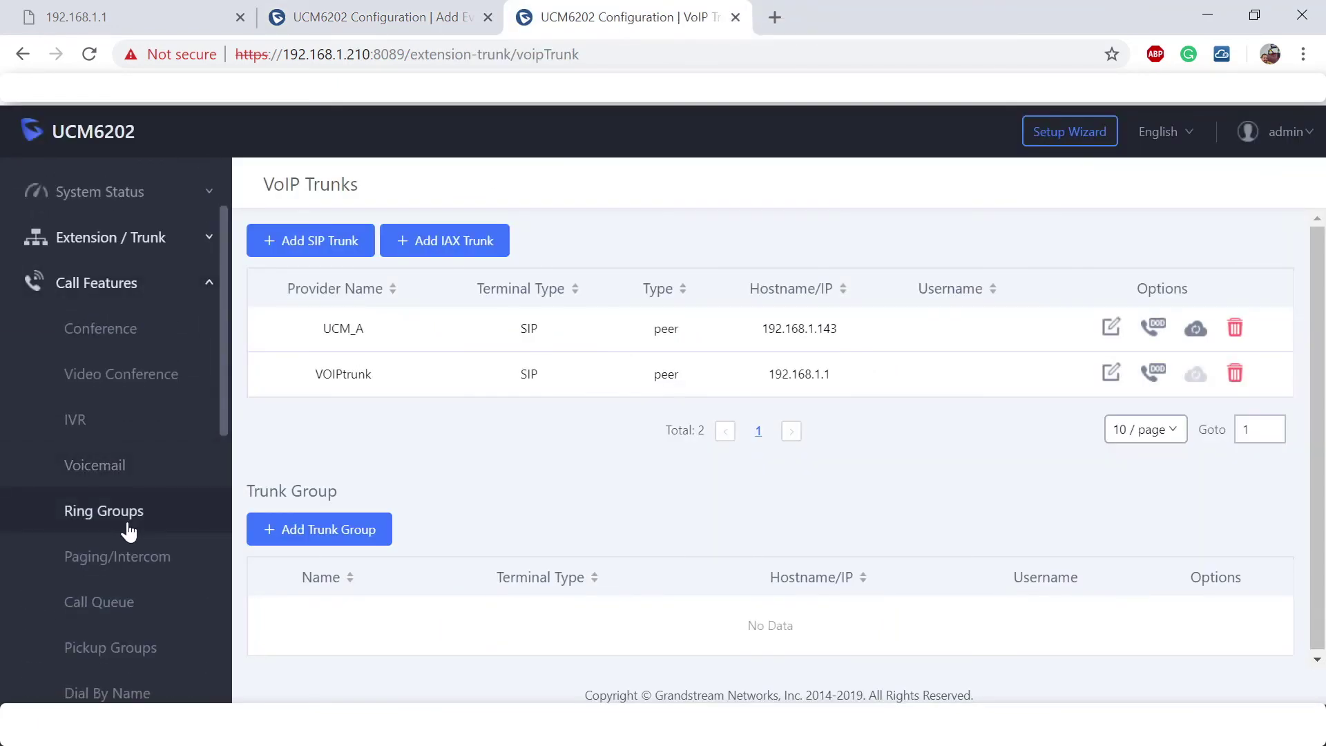
pyautogui.scroll(-3, 129, 532)
pyautogui.scroll(-2, 129, 532)
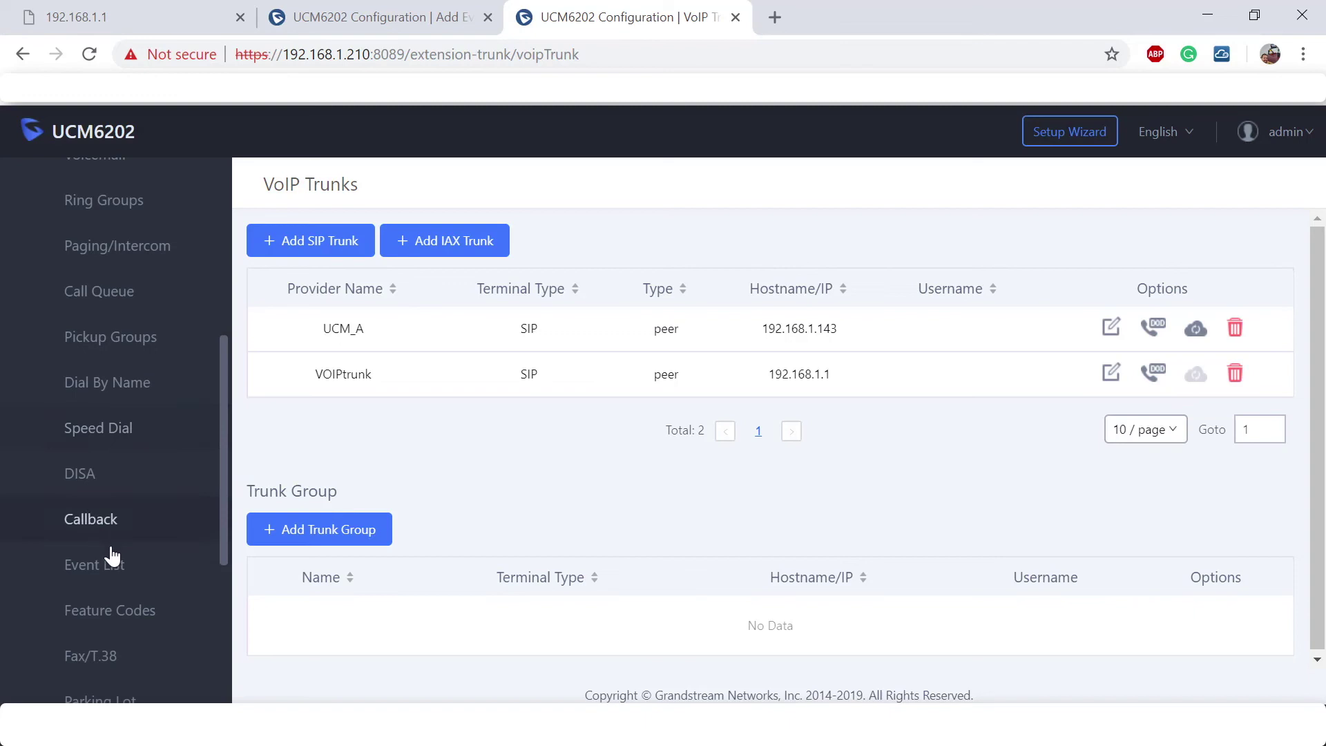
pyautogui.click(110, 556)
pyautogui.click(269, 256)
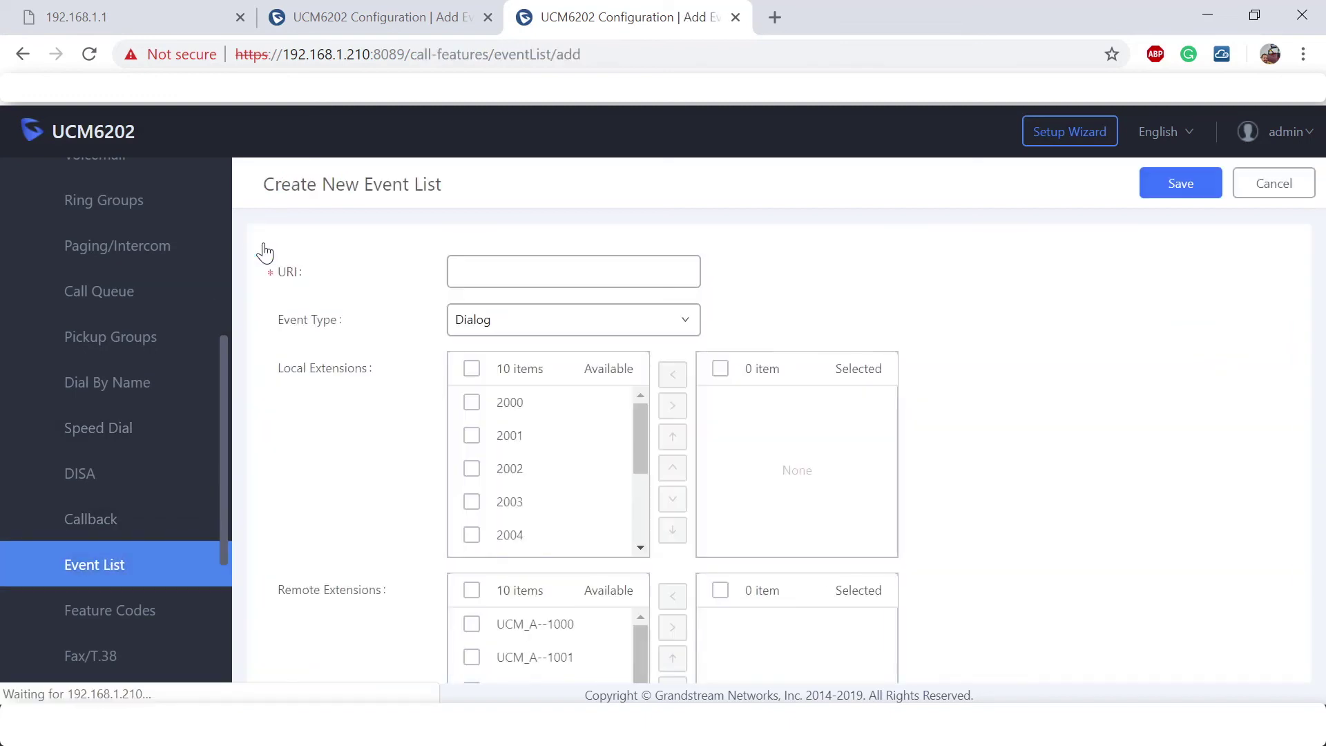
pyautogui.scroll(-3, 1282, 366)
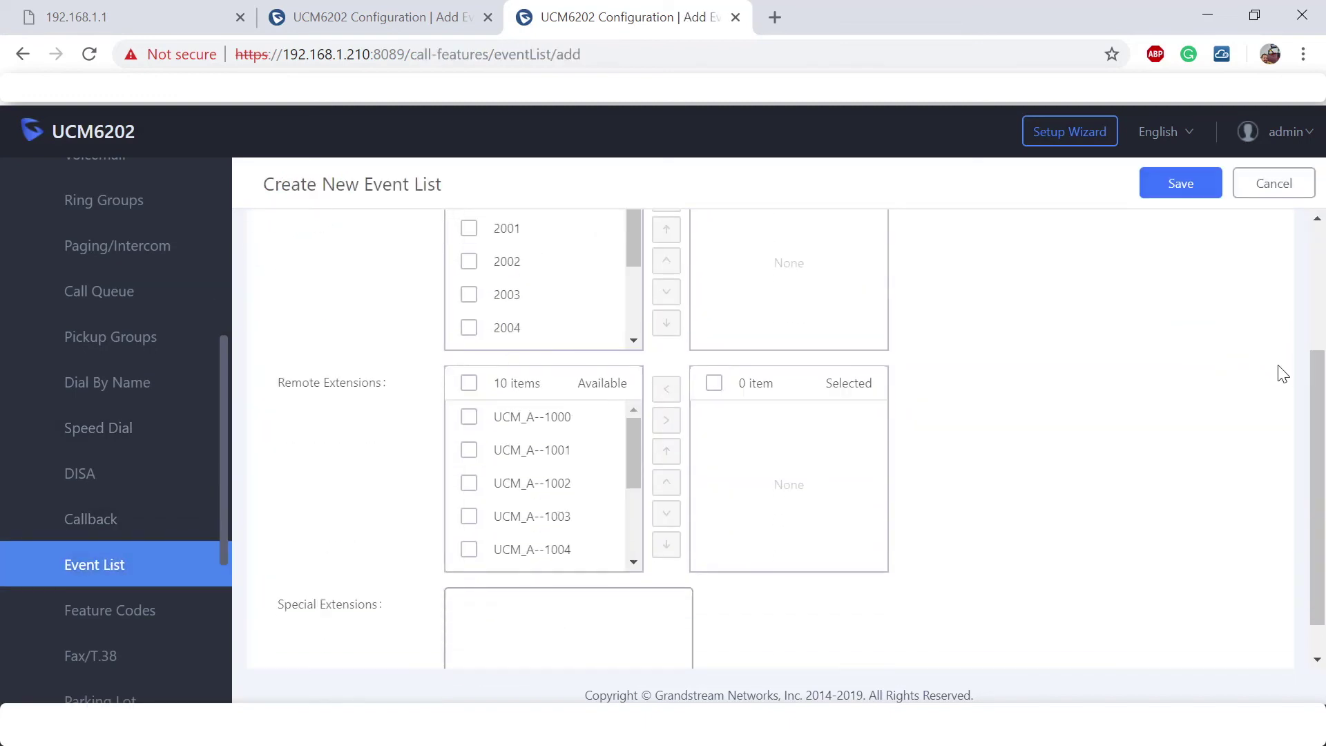